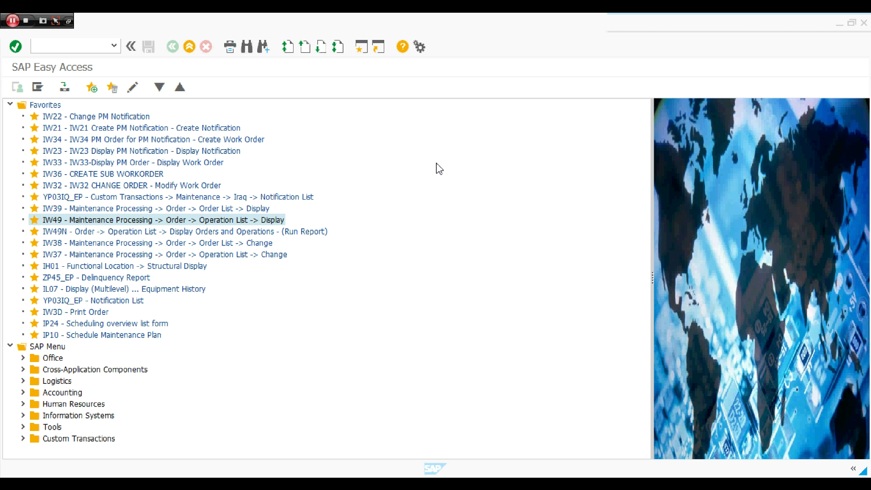
Step: Copy functional location Z021-2200-EX-022A from cell H208 of the W18-2019-IPF-PLAN workbook, then minimize Excel
mouse_move(358, 484)
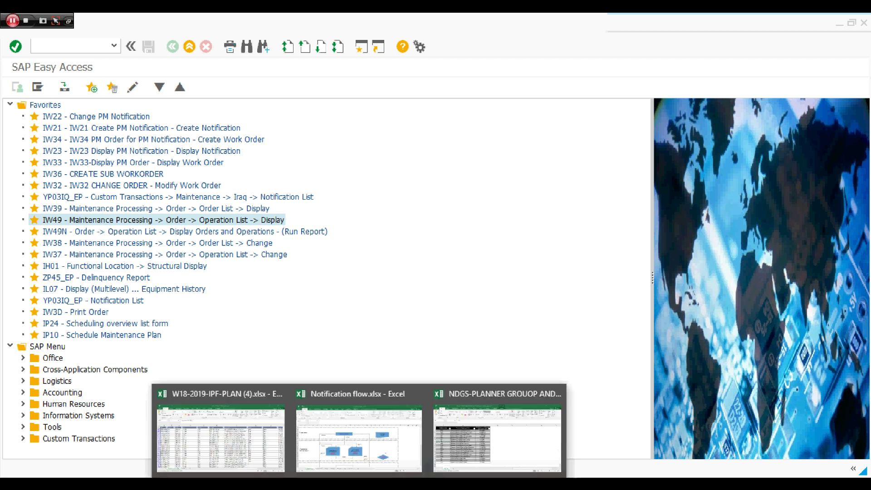
left_click(234, 445)
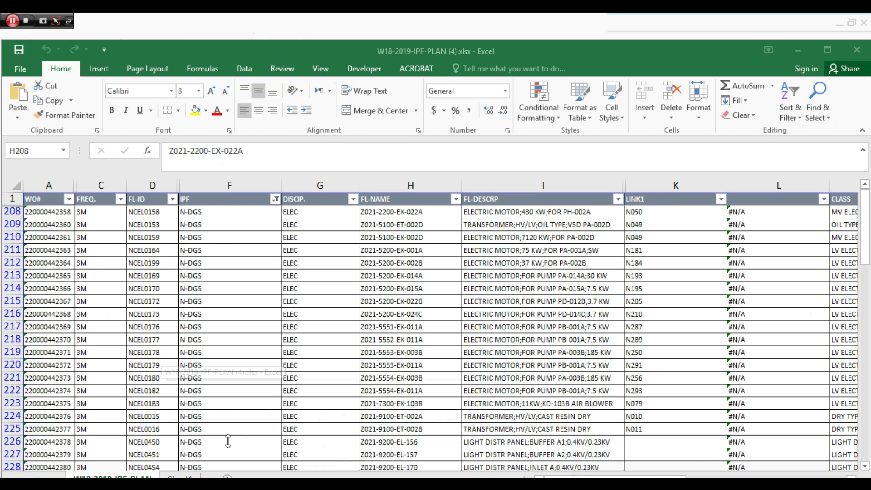
right_click(395, 211)
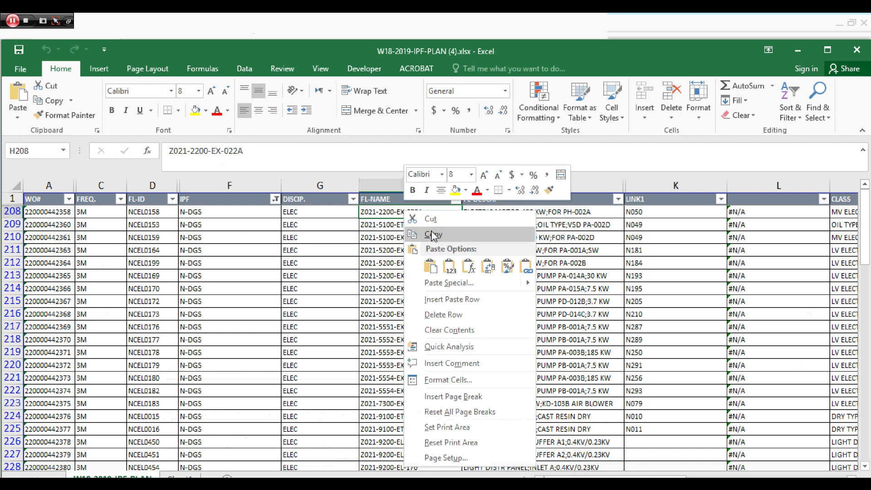
left_click(434, 235)
left_click(797, 50)
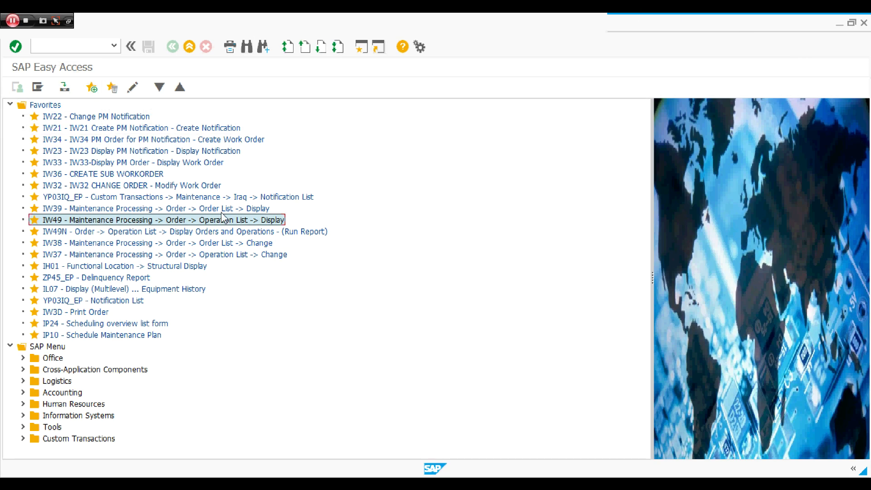
Step: Start transaction IW49 and include historical operations in the selection
left_click(86, 43)
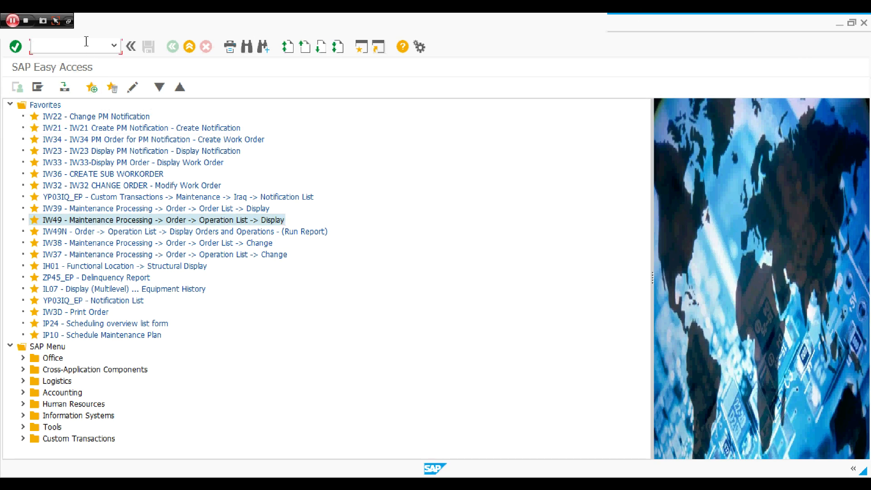
type("iw49")
key("Return")
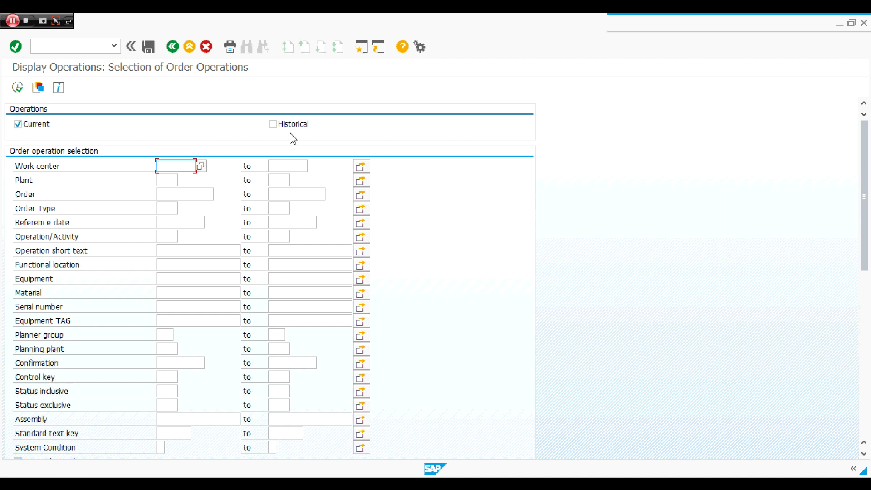
left_click(273, 126)
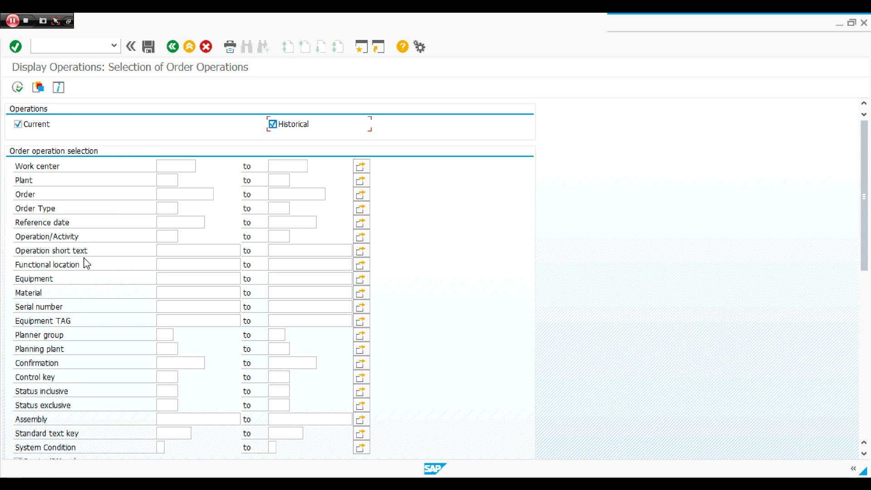
Step: Paste Z021-2200-EX-022A into the Functional location field and execute the operations list
left_click(170, 248)
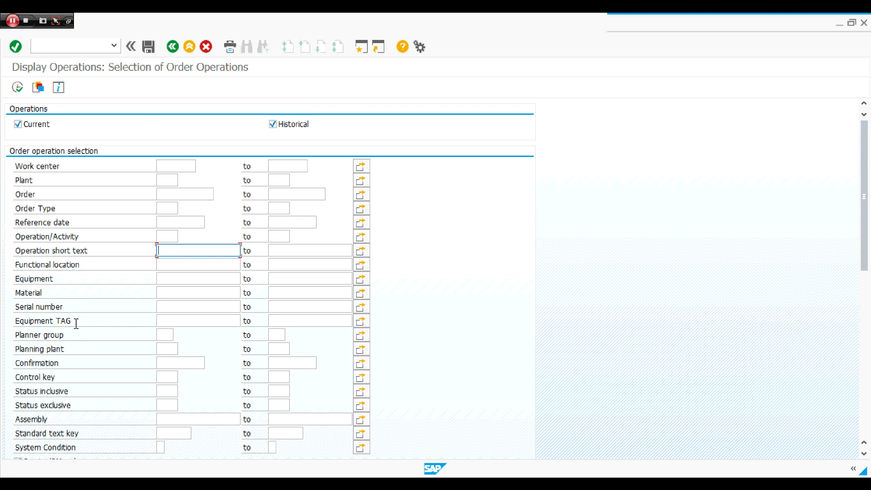
left_click(198, 264)
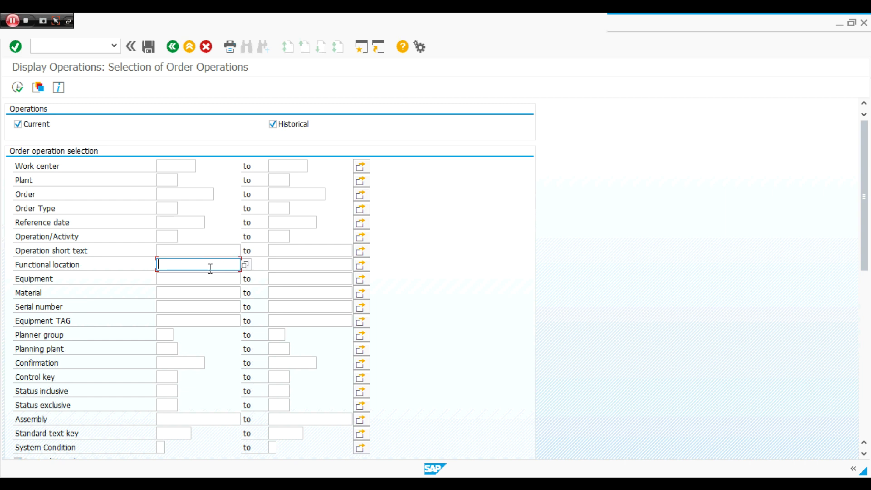
key("ctrl+v")
left_click(14, 92)
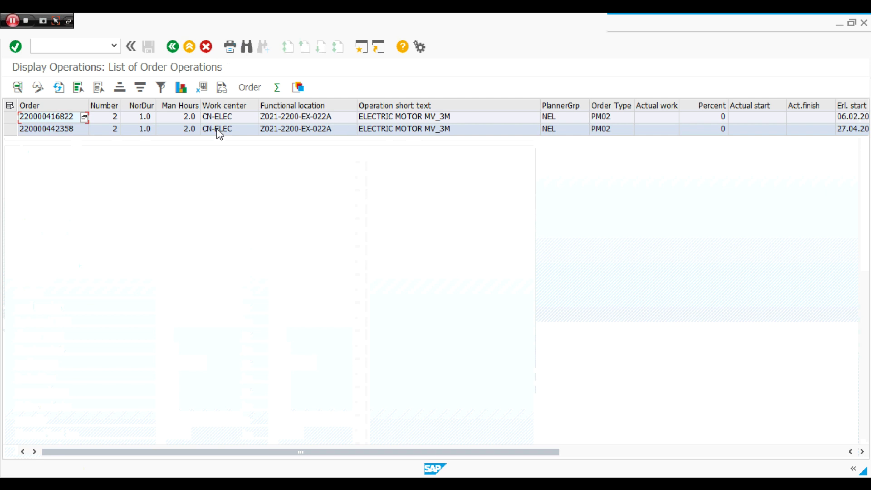
Step: Inspect the order number, operation, duration, man hours and short text of the two operations, then go back
left_click(60, 133)
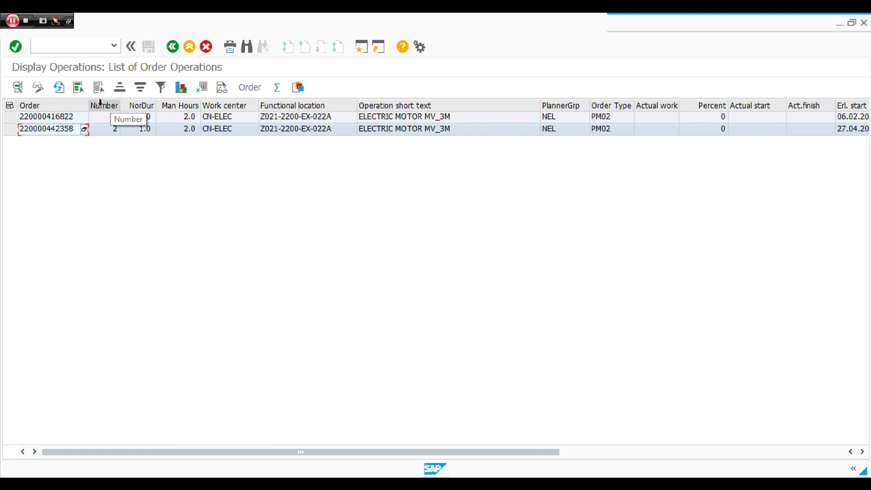
left_click(112, 117)
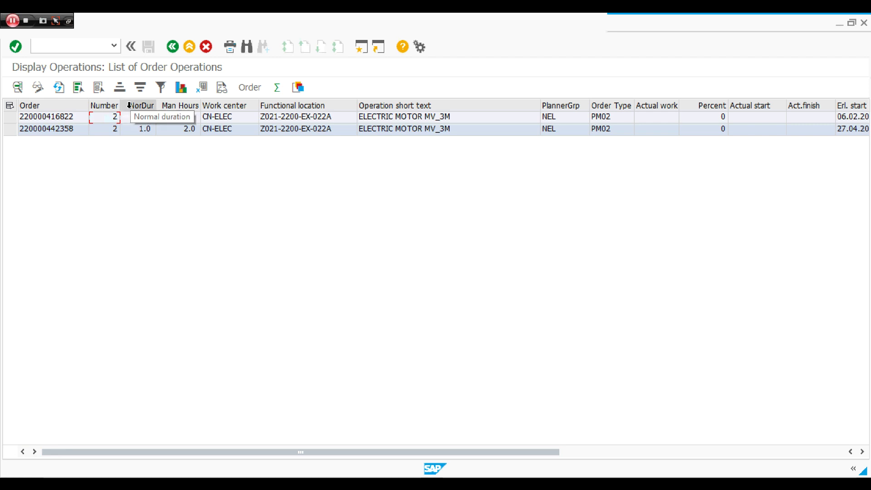
left_click(137, 118)
left_click(168, 106)
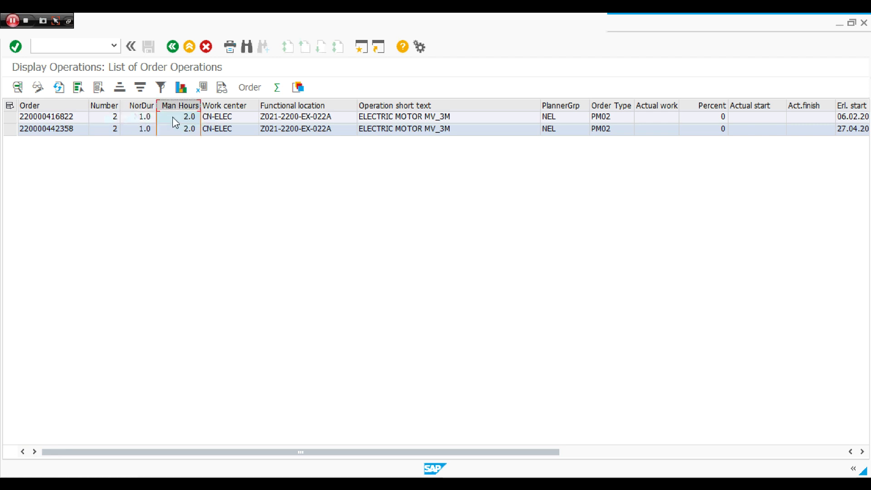
left_click(175, 117)
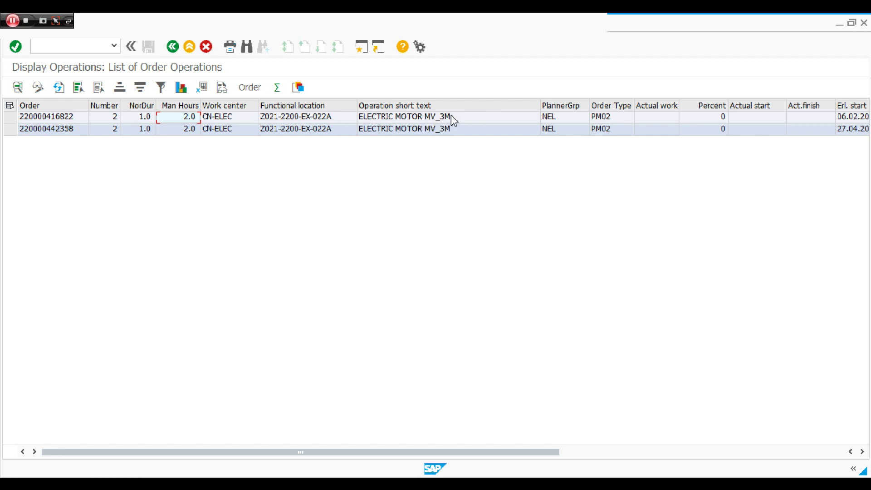
left_click(477, 118)
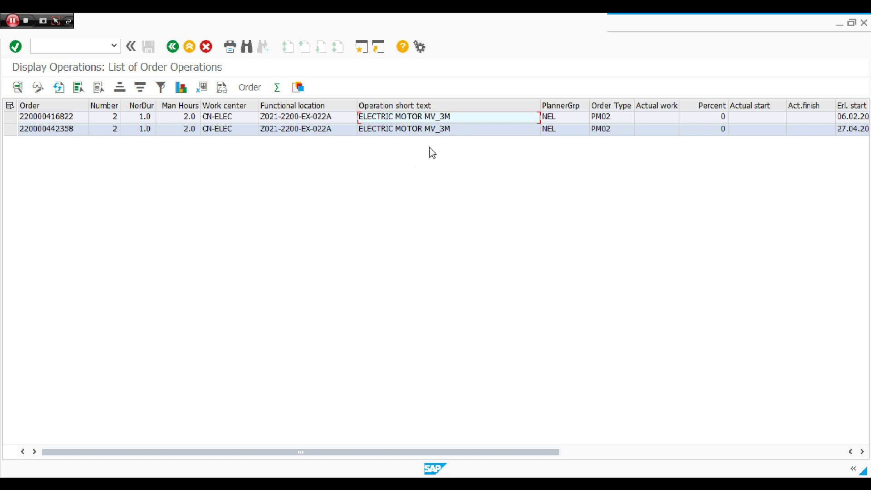
left_click(171, 47)
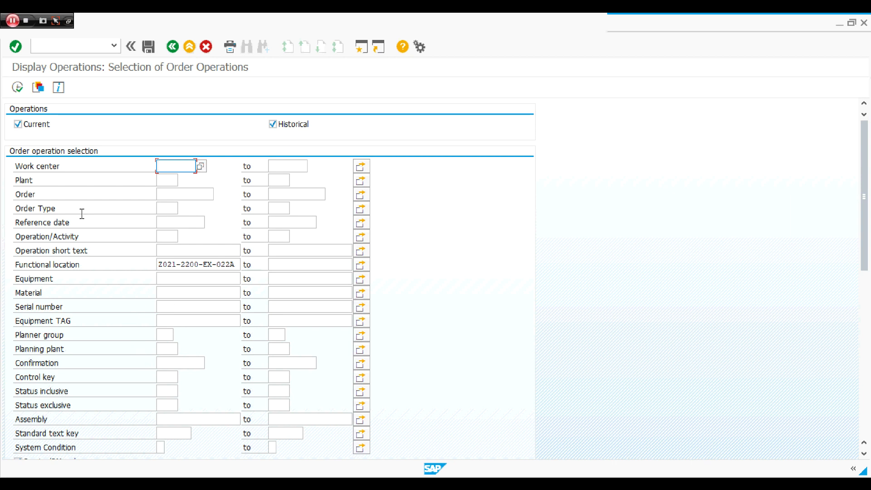
left_click(174, 208)
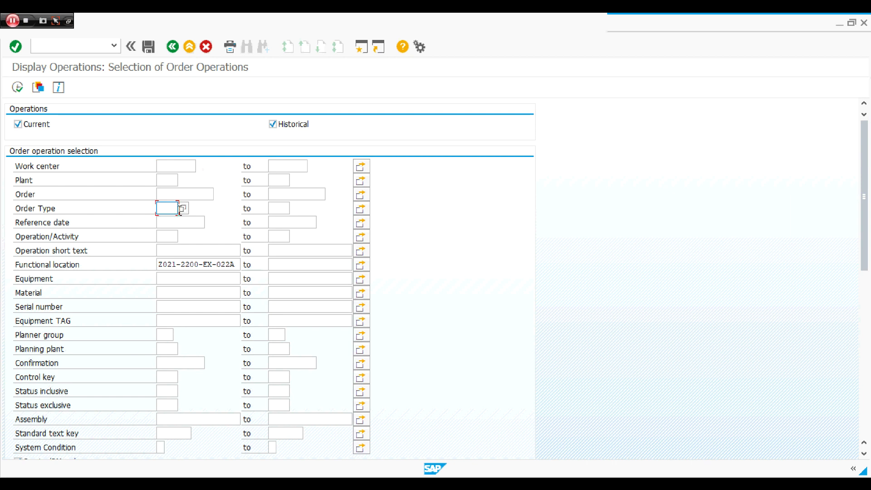
left_click(183, 208)
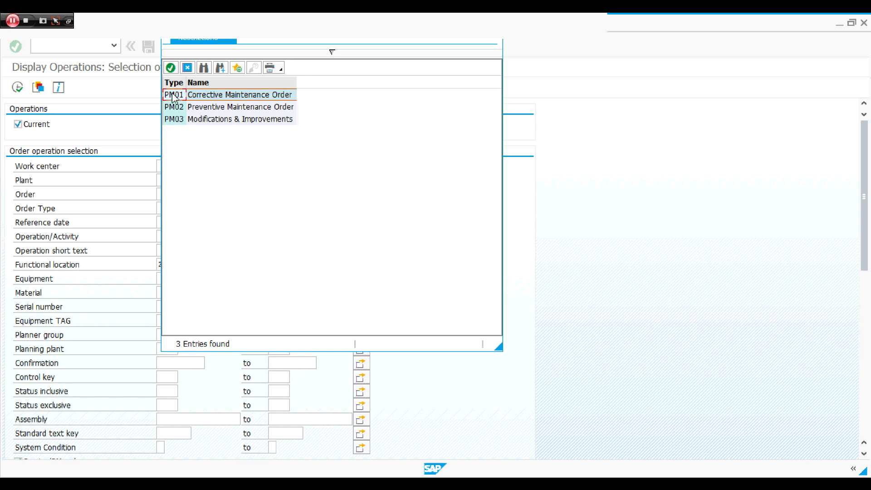
double_click(180, 109)
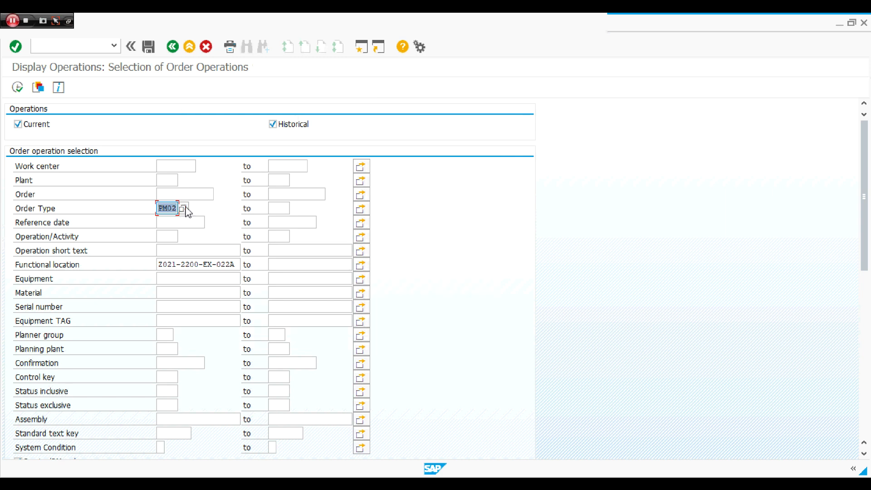
key("Delete")
Step: Change the functional location to the Z021-2200* wildcard, then clear the field entirely
left_click_drag(199, 264, 240, 264)
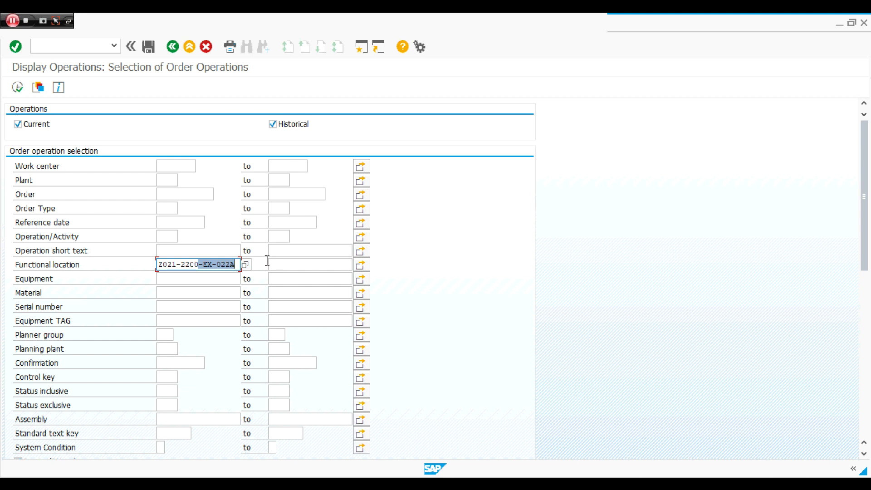
key("BackSpace")
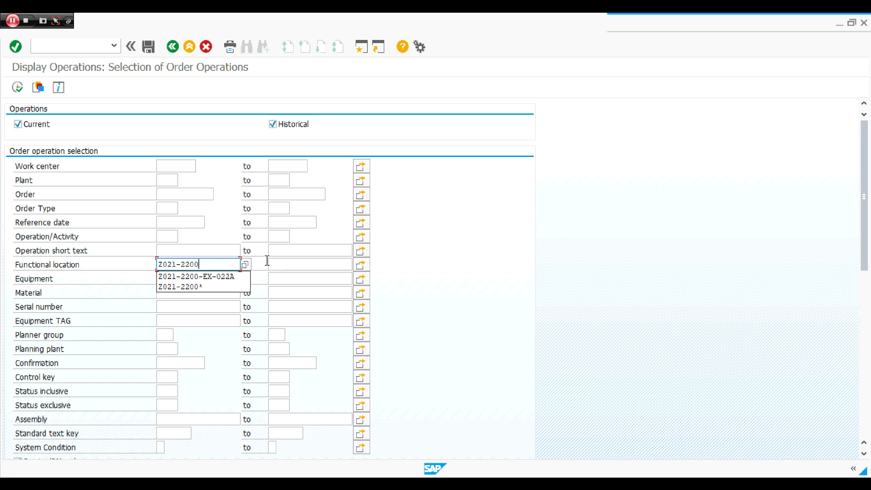
type("*")
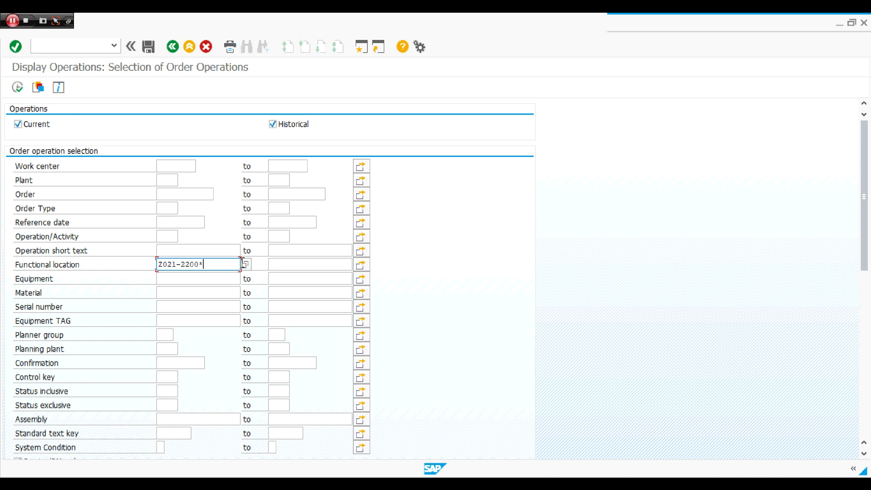
left_click_drag(223, 264, 130, 259)
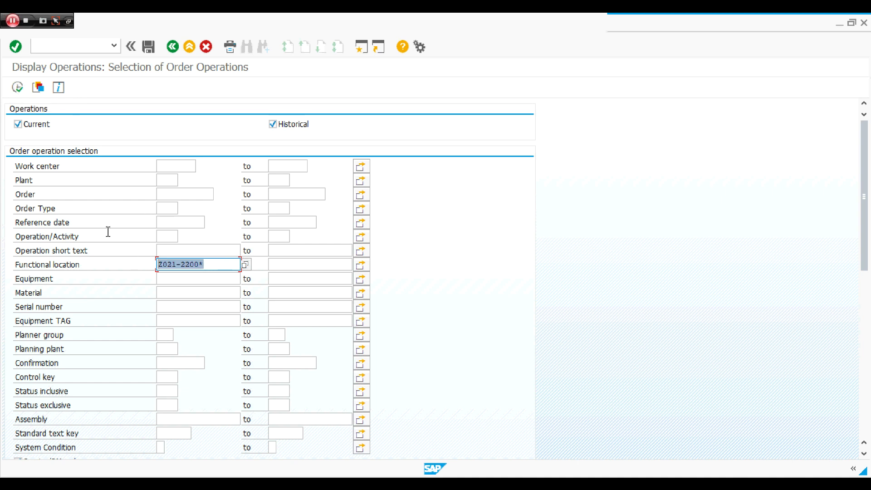
key("Delete")
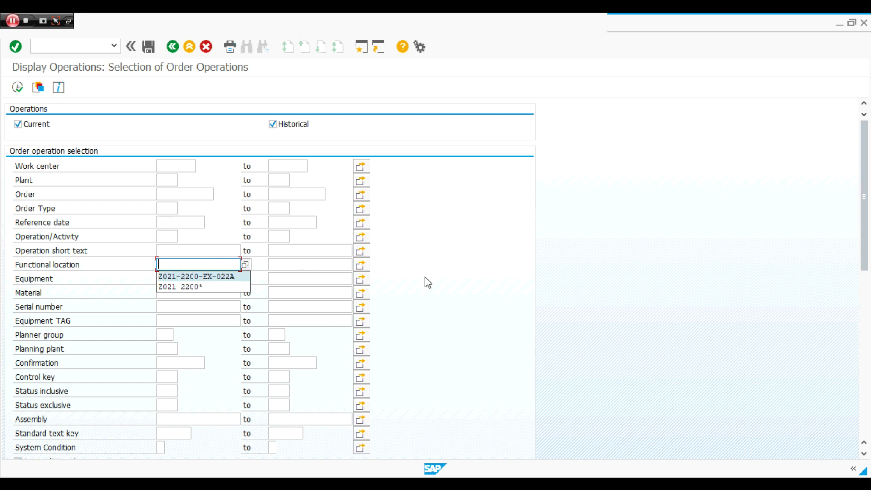
left_click(428, 282)
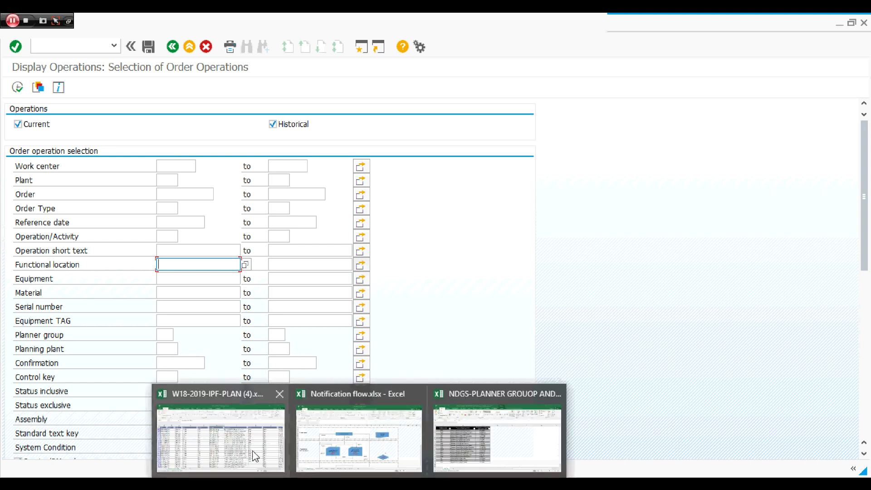
Step: Copy the seven functional locations in H208:H214 of the FL-NAME column, then return to SAP
left_click(252, 453)
left_click(414, 301)
left_click_drag(438, 214, 435, 282)
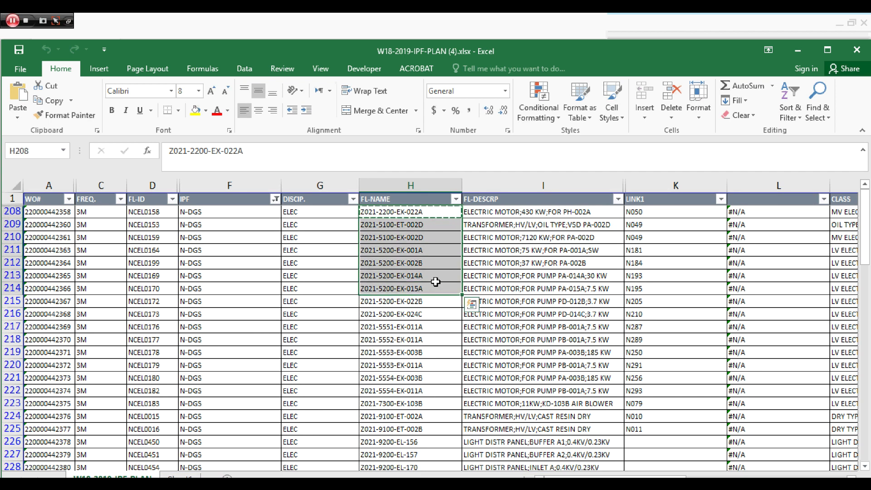
right_click(423, 261)
left_click(458, 247)
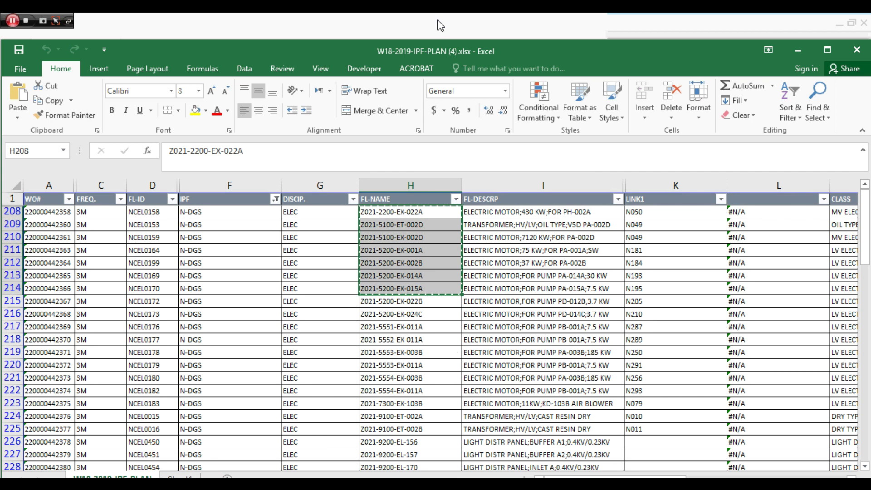
mouse_move(327, 483)
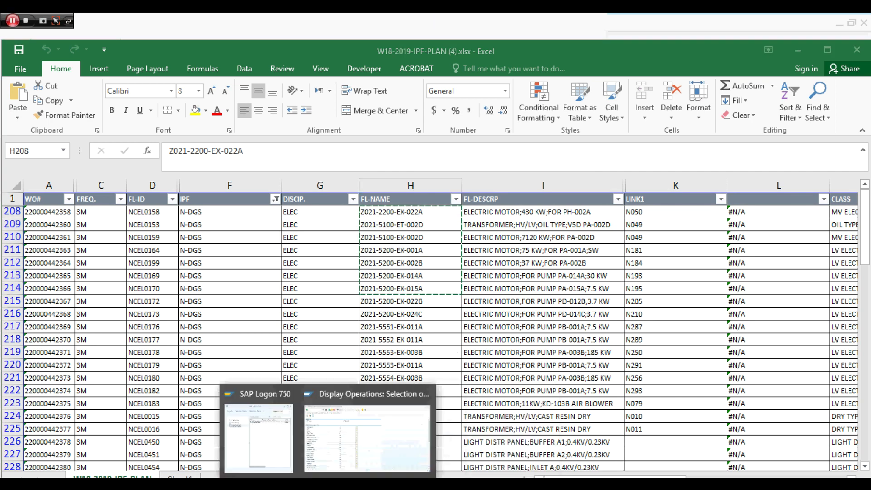
left_click(345, 455)
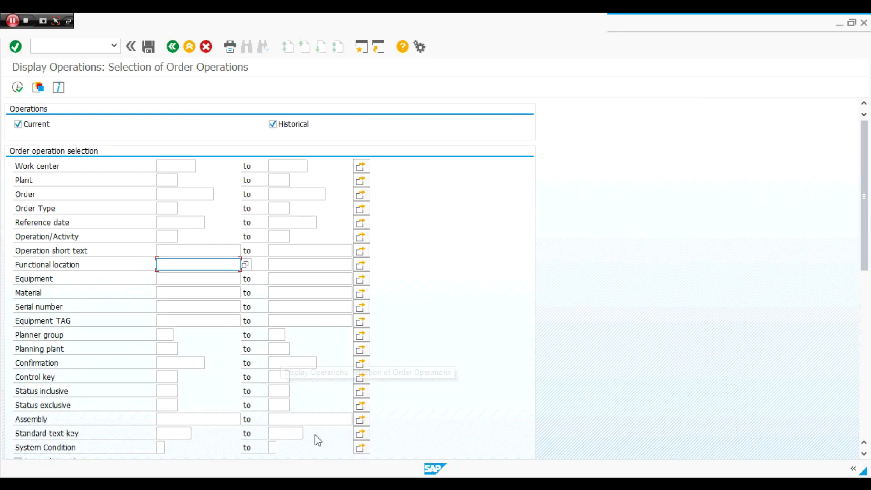
Step: Load the seven copied locations into the Functional location multiple selection and execute the list
left_click(363, 265)
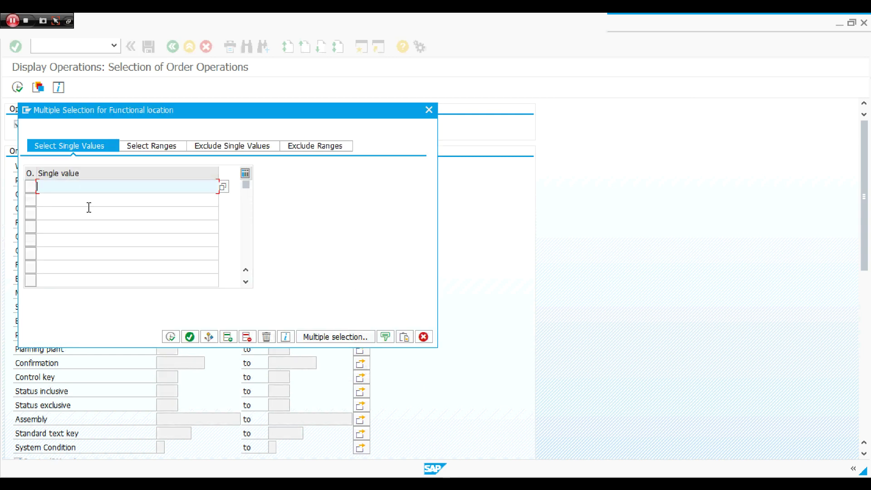
left_click(410, 336)
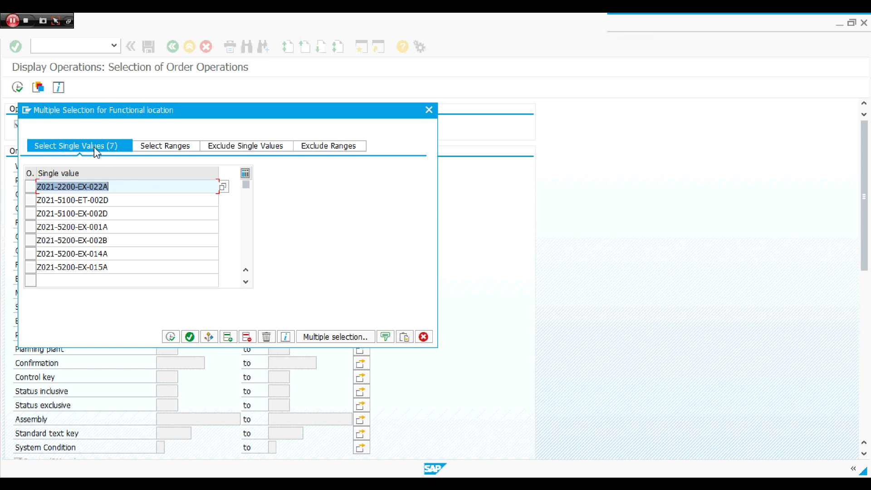
left_click(170, 337)
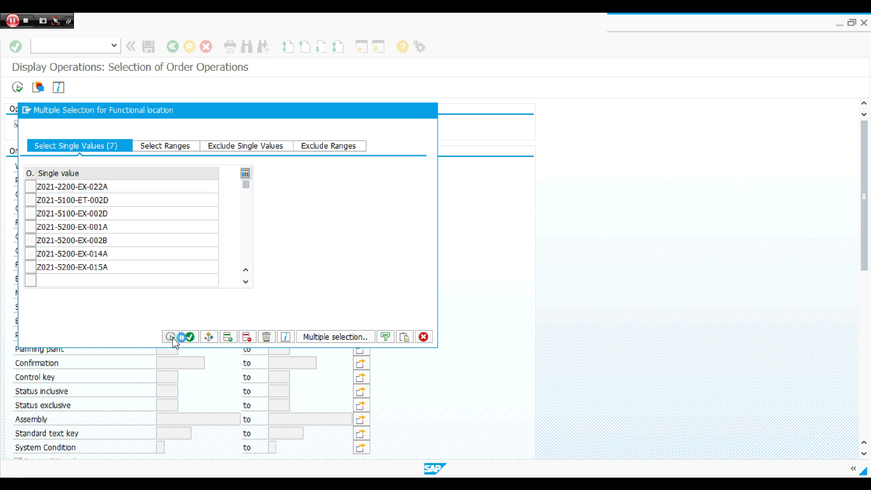
left_click(19, 90)
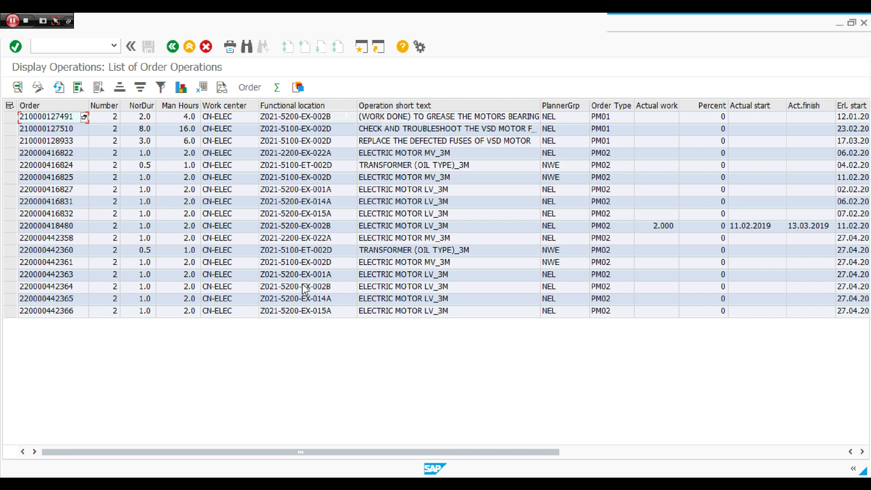
left_click(176, 52)
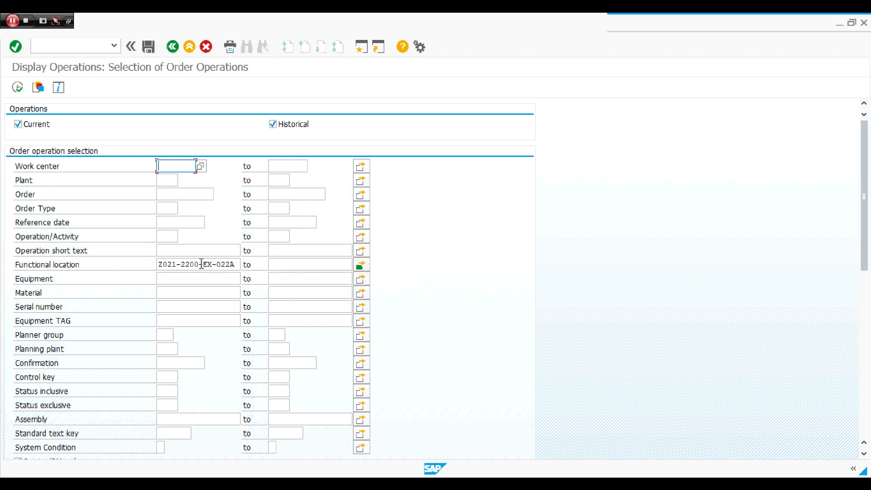
Step: Open the Functional location multiple selection and delete the first single value
left_click(362, 265)
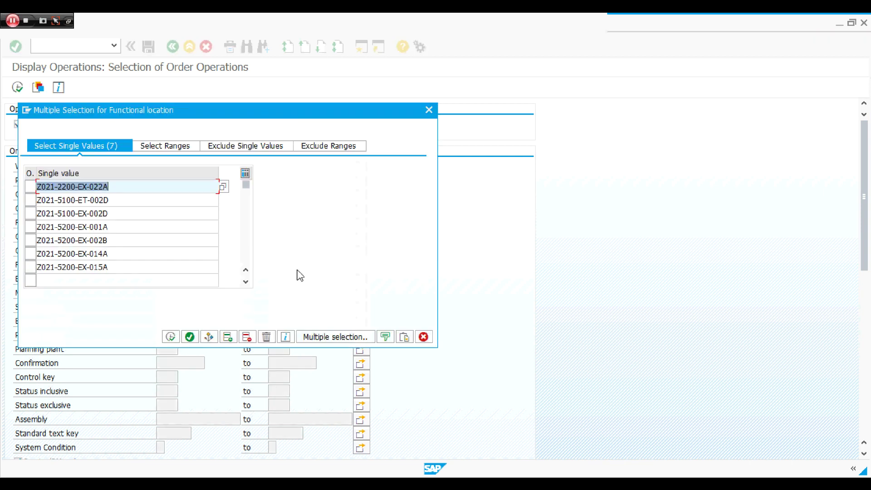
left_click(143, 173)
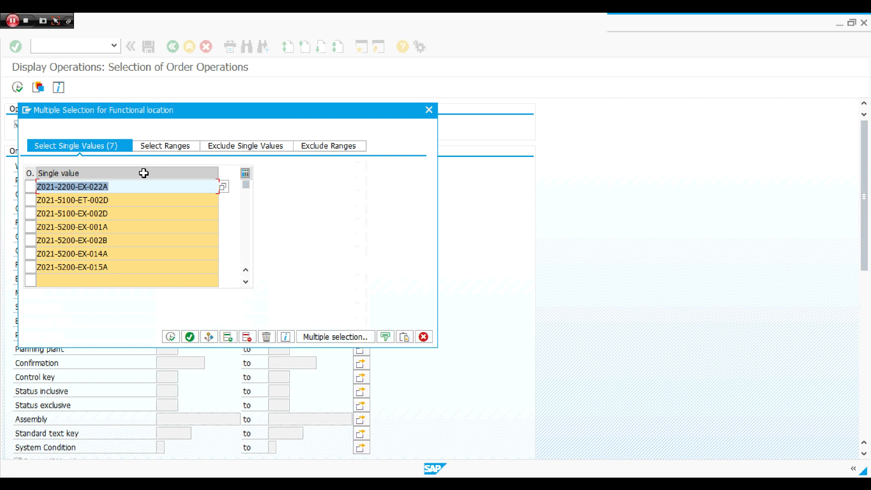
key("Delete")
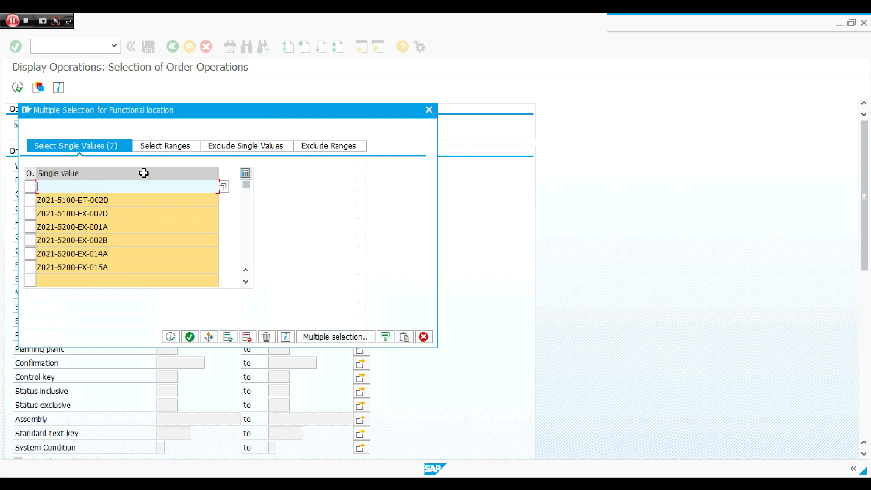
left_click(136, 171)
left_click(138, 170)
key("BackSpace")
key("Escape")
Step: Delete Z021-5100-ET-002D and all remaining value lines, then confirm the empty list
left_click(107, 172)
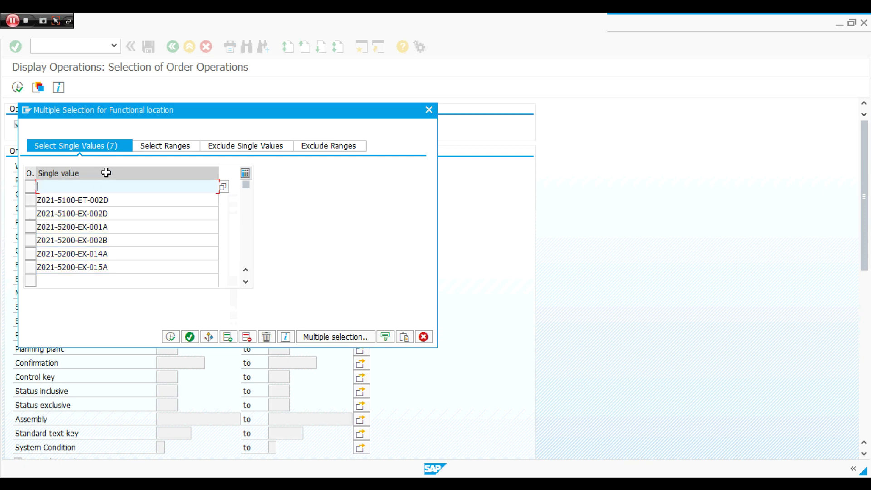
left_click(105, 200)
left_click_drag(134, 200, 51, 210)
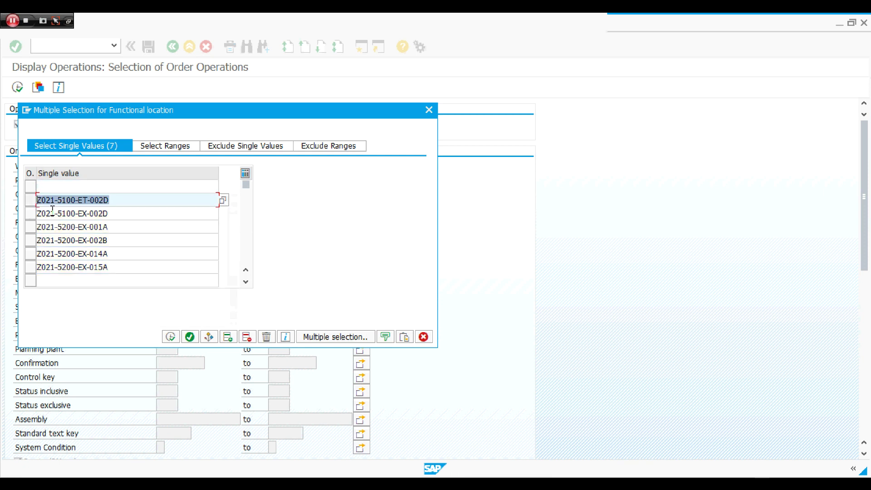
key("Delete")
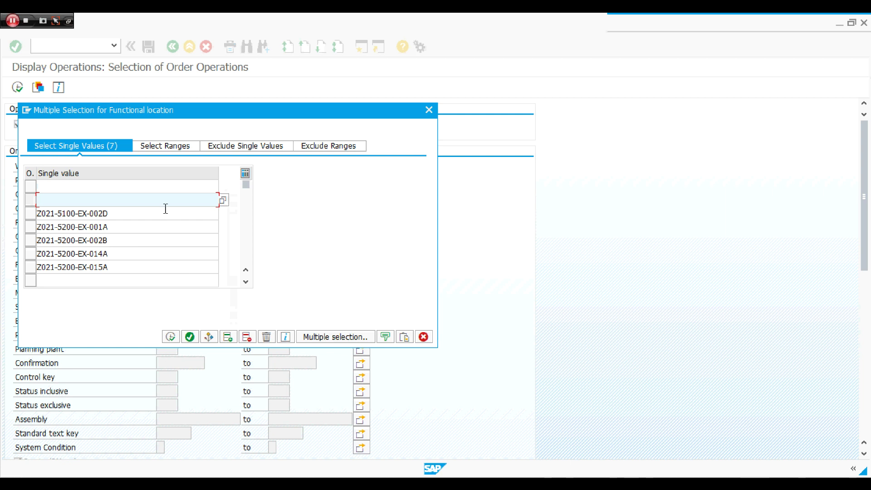
left_click(154, 173)
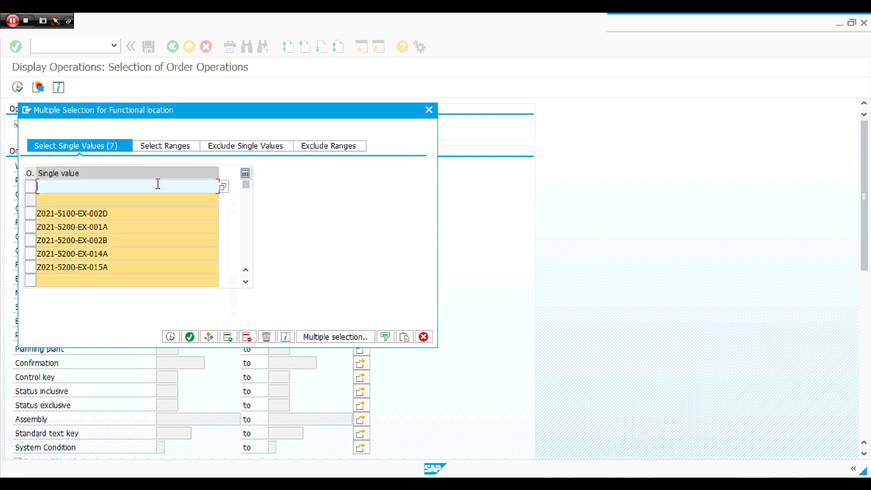
left_click(266, 339)
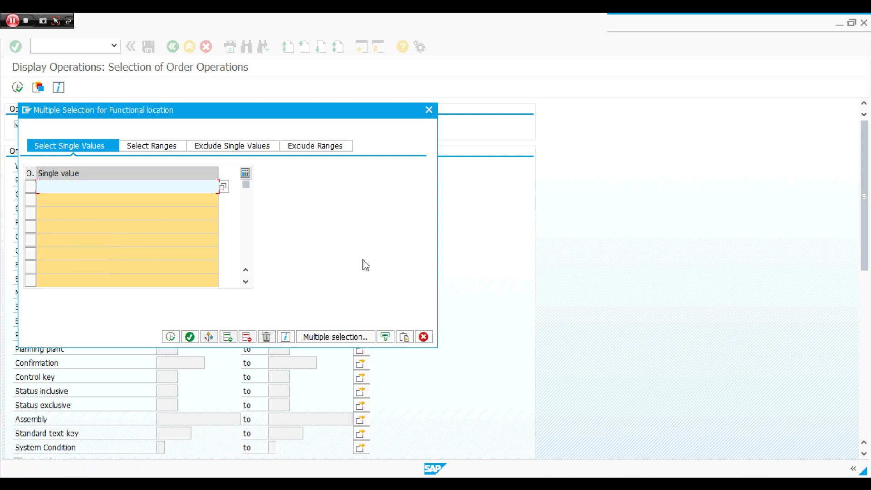
left_click(182, 340)
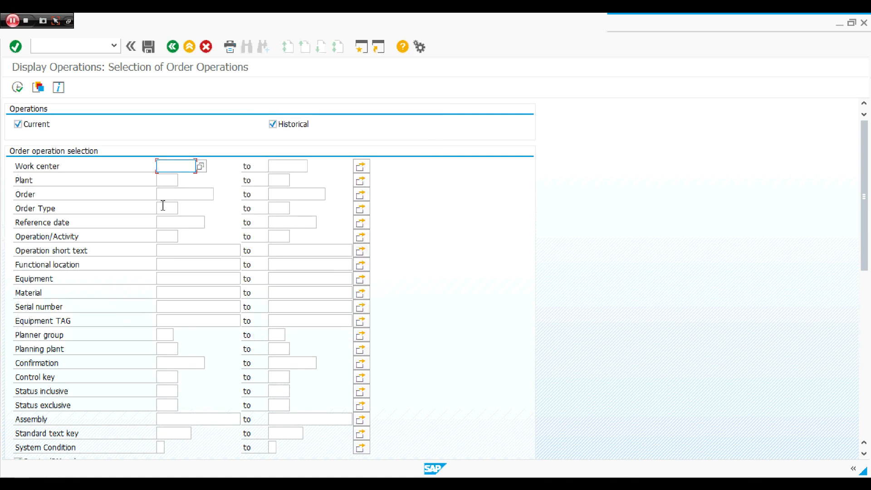
Step: Enter Z021-2200* as the Functional location criterion
left_click(187, 260)
key("F4")
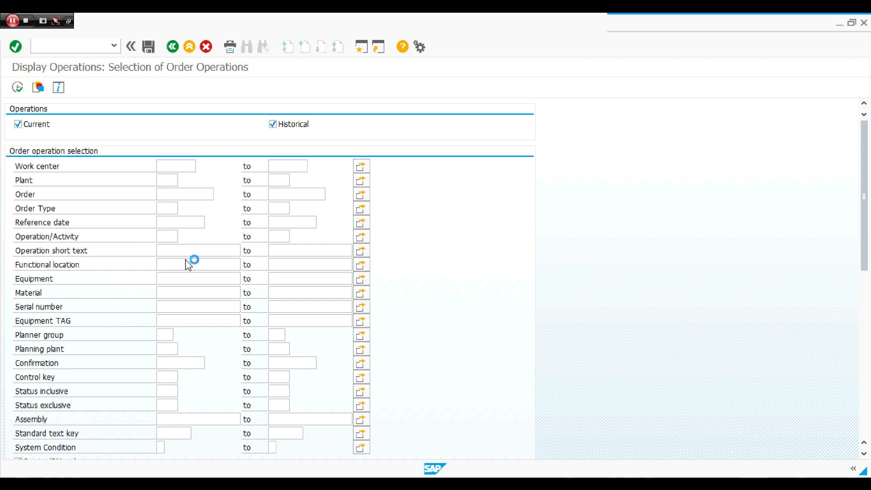
right_click(176, 270)
left_click(169, 264)
type("z")
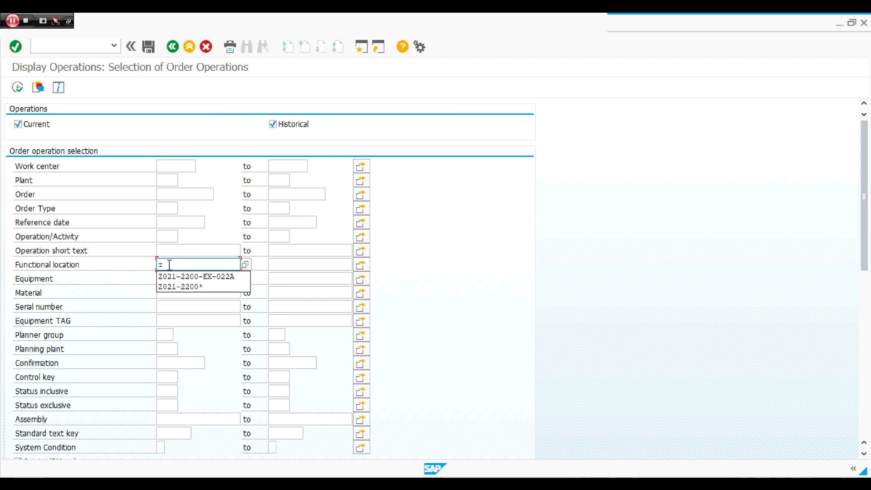
type("021-220")
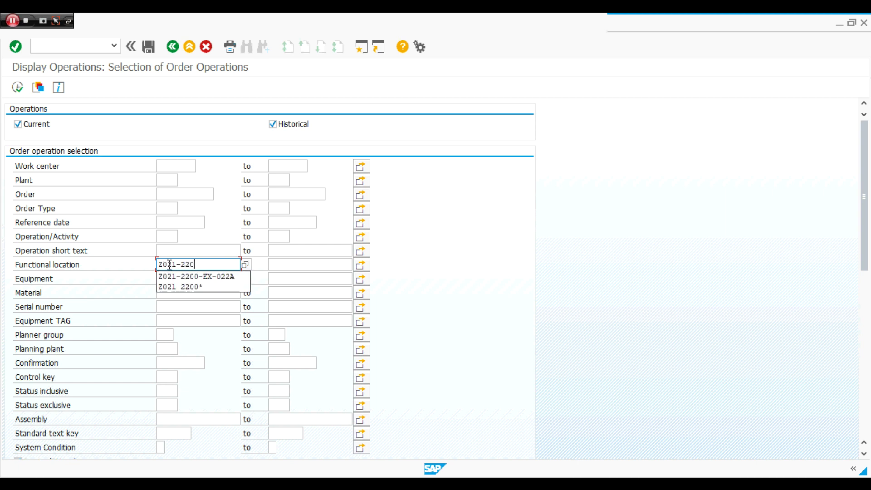
type("0*")
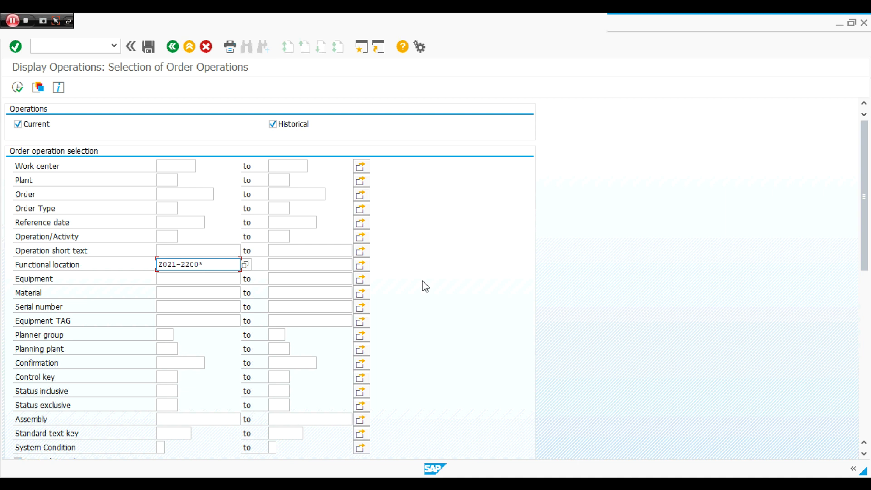
left_click_drag(223, 265, 146, 265)
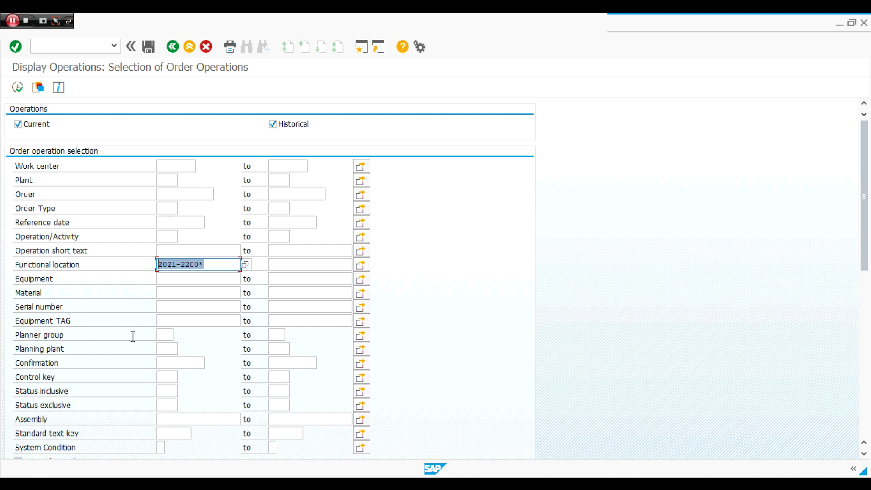
Step: Set planner group NEL after browsing the planner group list, then execute the selection
left_click(164, 335)
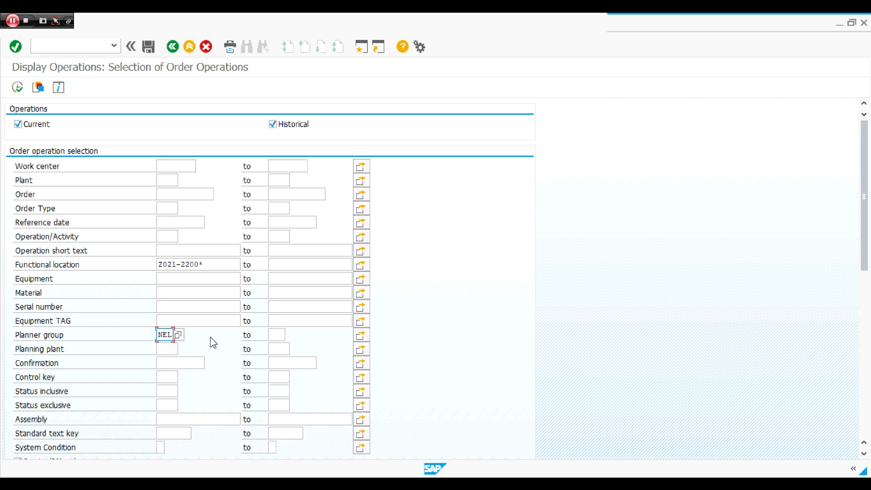
left_click(181, 336)
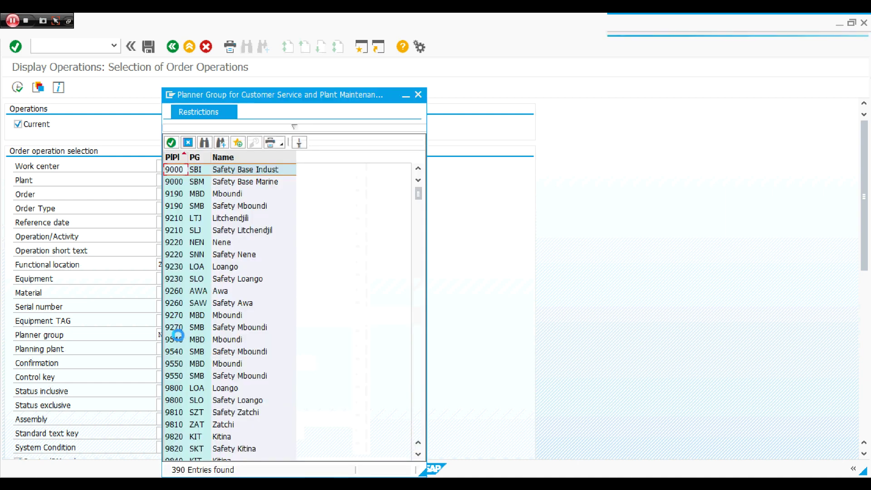
left_click_drag(422, 206, 418, 357)
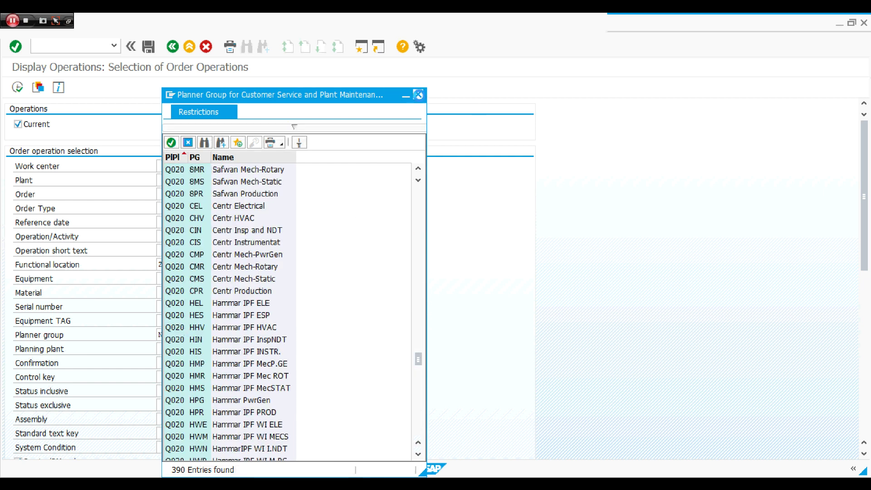
left_click(418, 95)
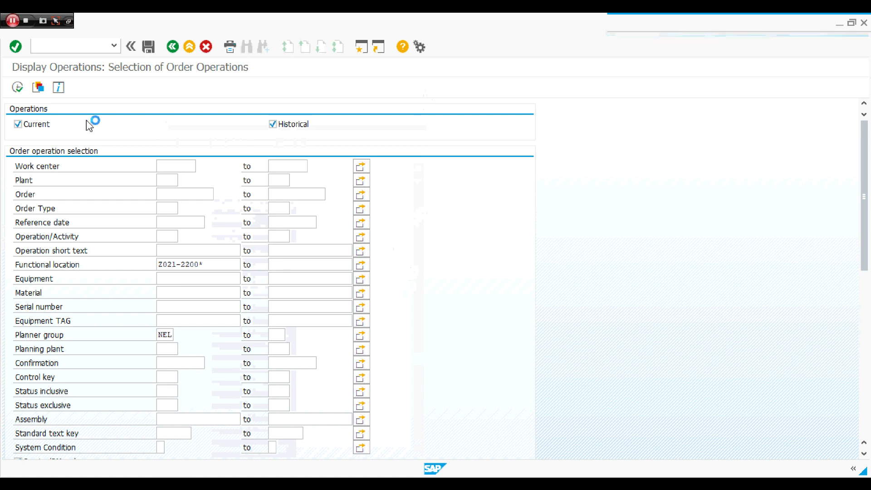
left_click(18, 87)
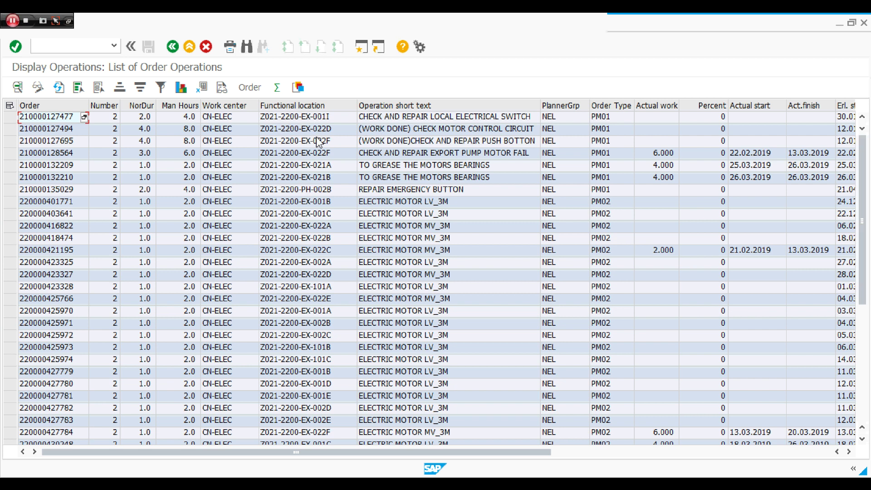
Step: Scroll through the NEL operations list from PM01 repair jobs to PM02 motor operations and back up
left_click_drag(862, 220, 862, 334)
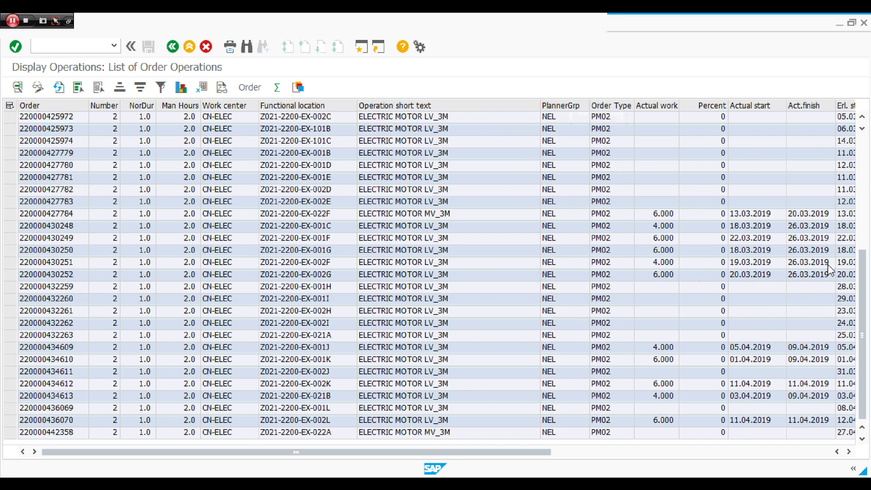
scroll(851, 313, "up", 6)
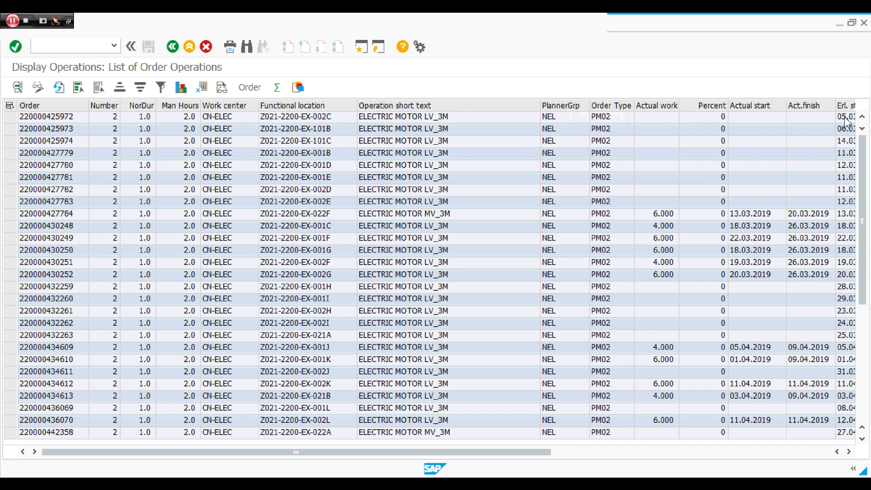
Step: Go back to SAP Easy Access, start a blank IW49, and open Functional location multiple selection
left_click(176, 51)
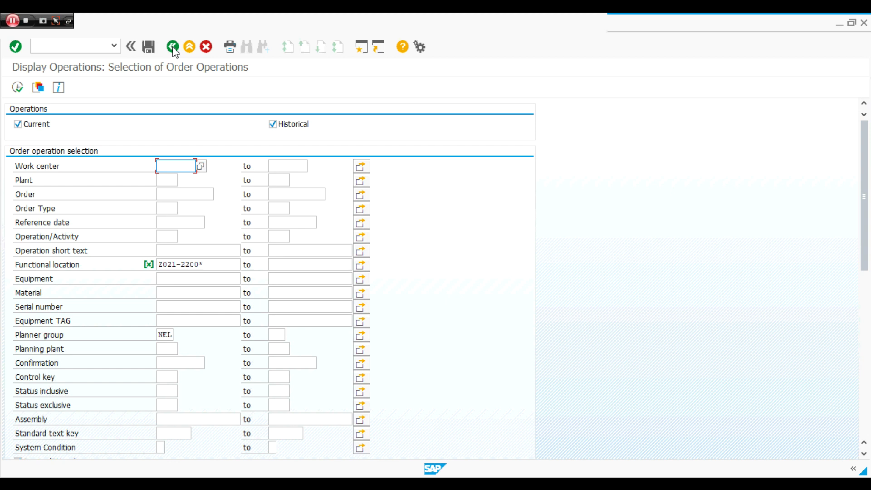
left_click(173, 48)
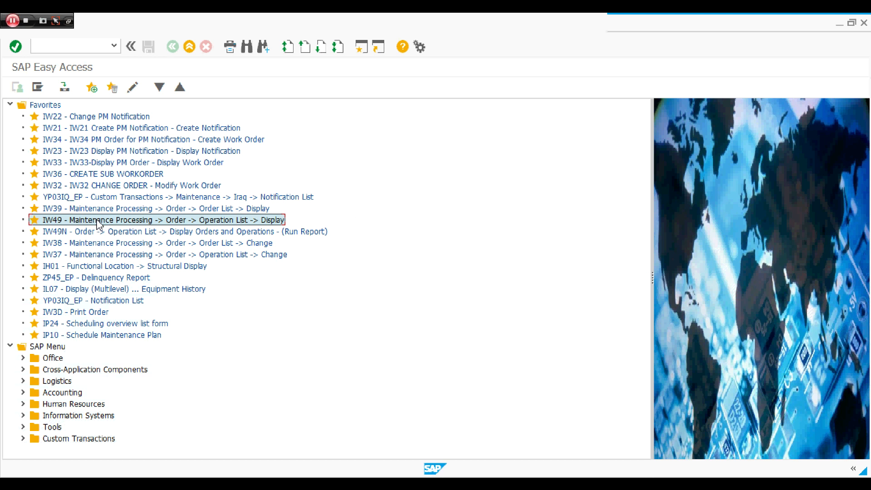
left_click(74, 39)
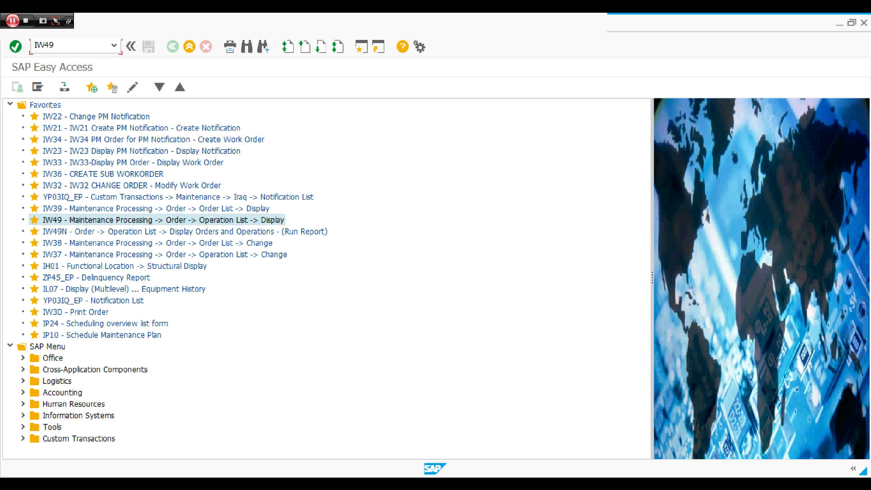
key("Return")
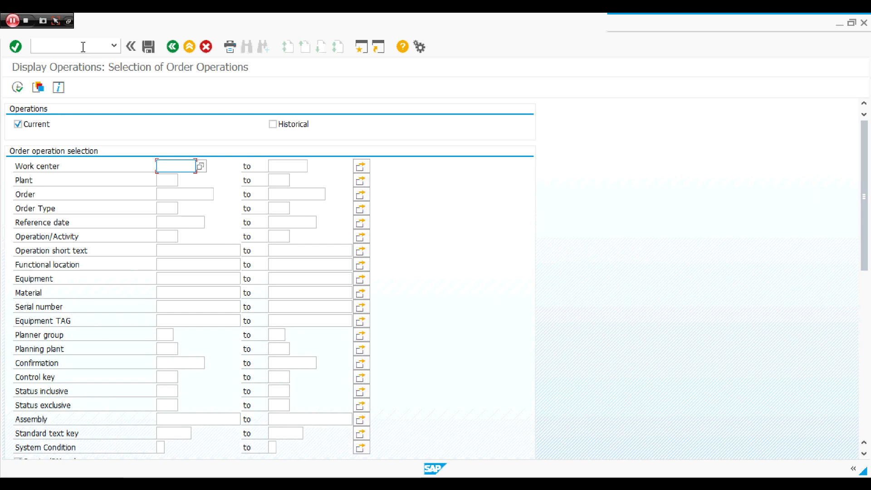
left_click(188, 266)
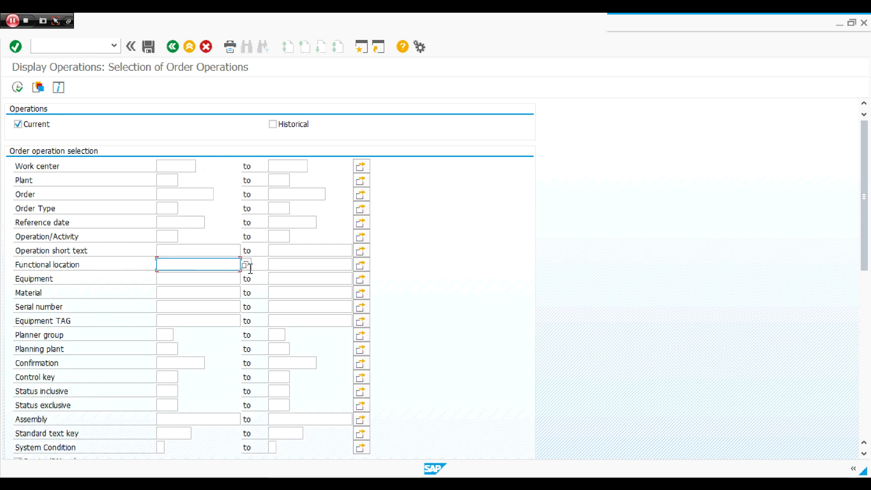
left_click(365, 266)
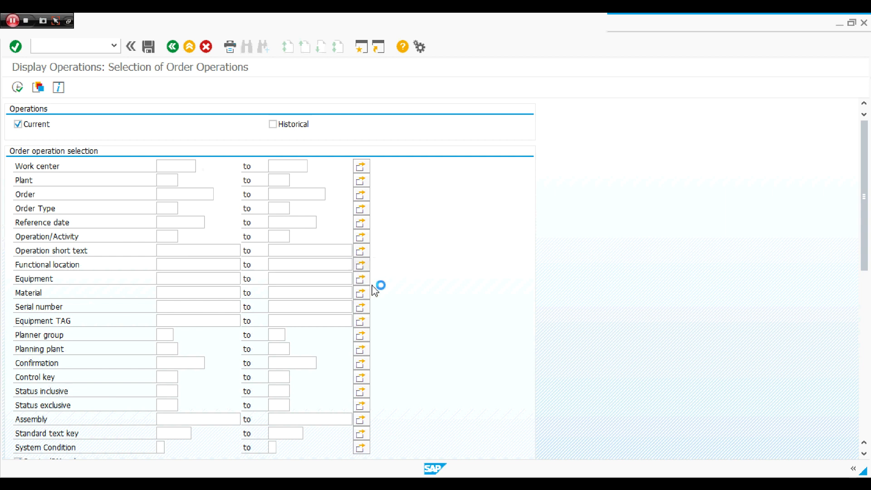
Step: Copy the seven FL-NAME cells H208:H214 from the W18 plan workbook
mouse_move(363, 484)
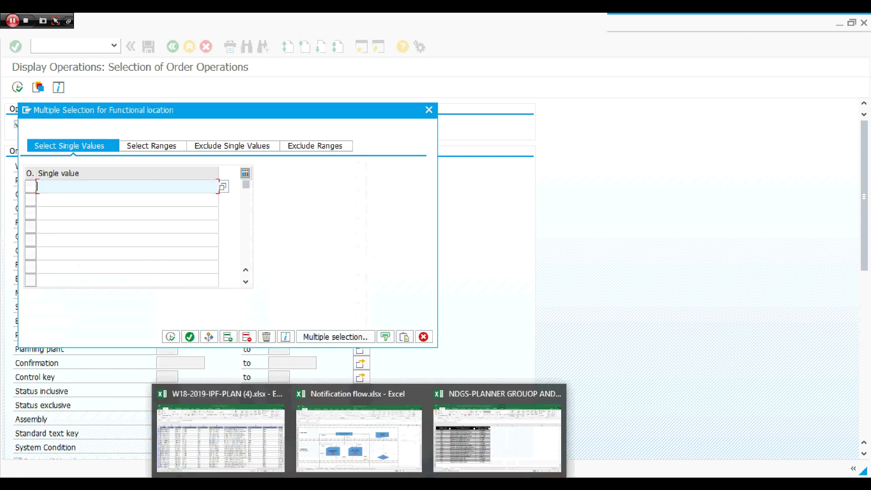
left_click(230, 447)
left_click_drag(436, 212, 445, 289)
right_click(445, 289)
left_click(453, 56)
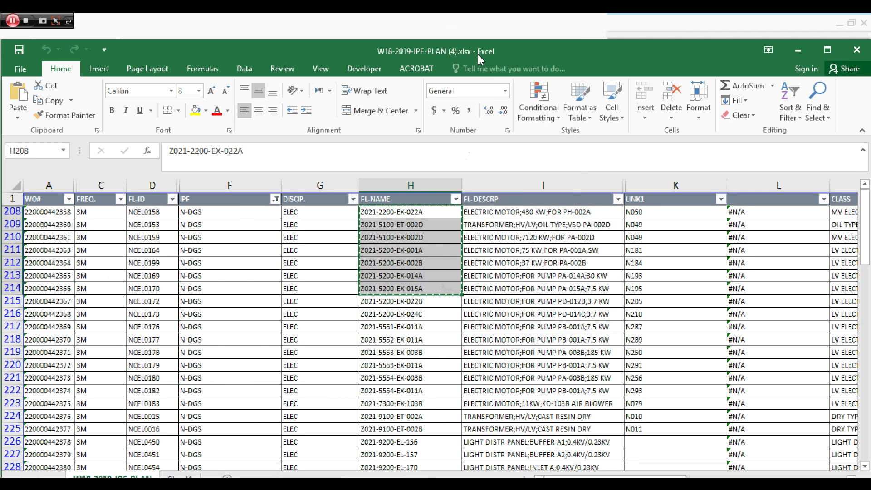
left_click(606, 28)
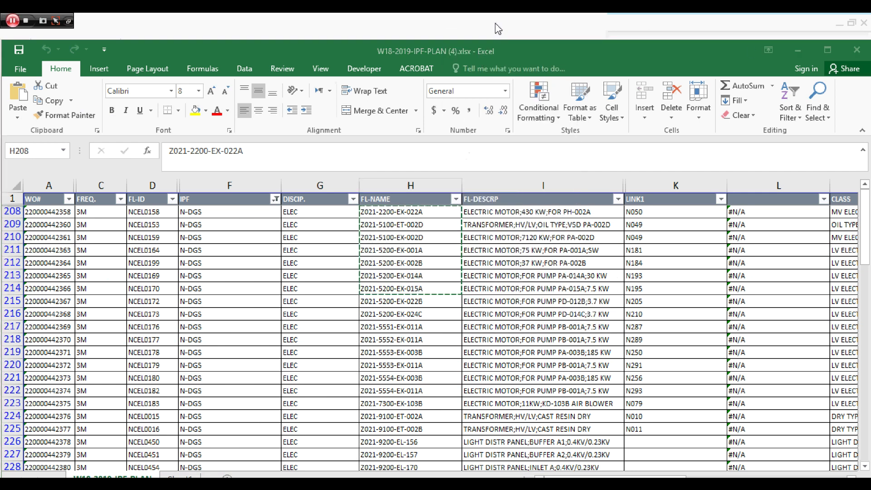
Step: Upload the seven copied functional locations from the clipboard, accept them, and execute the report
left_click(798, 51)
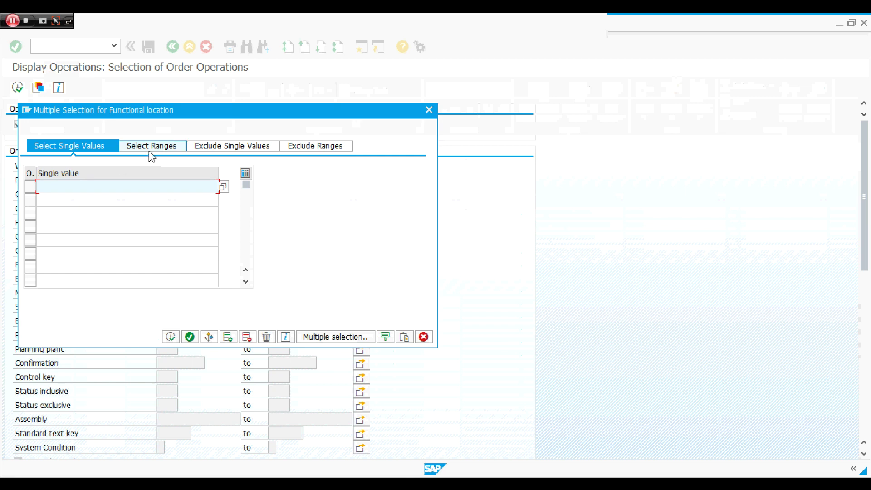
left_click(409, 340)
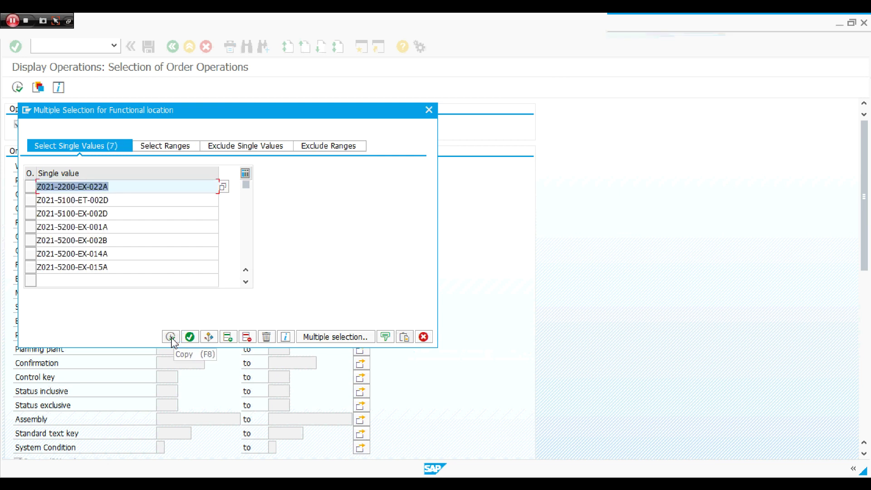
left_click(171, 336)
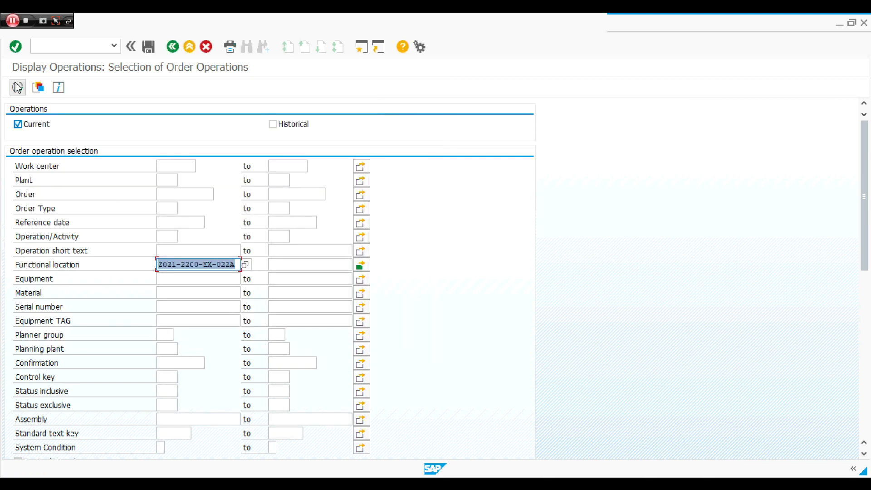
left_click(18, 87)
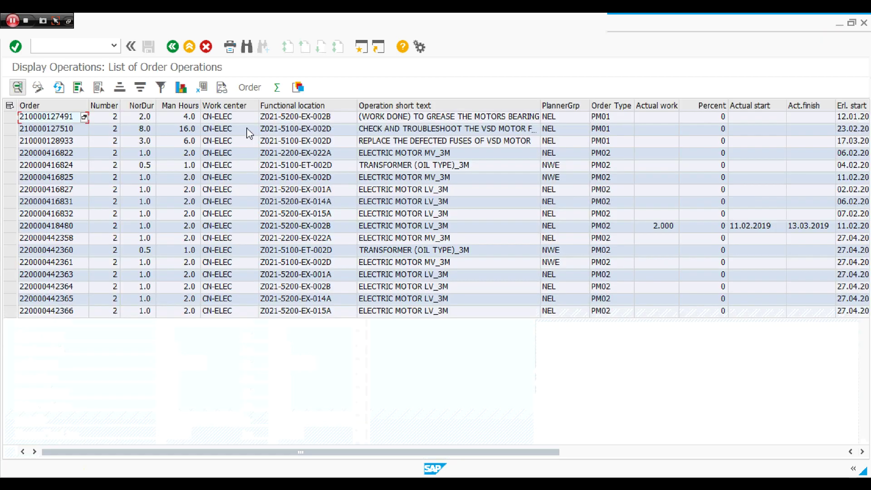
Step: Choose Spreadsheet... from the Functional location column header's context menu
left_click(108, 105)
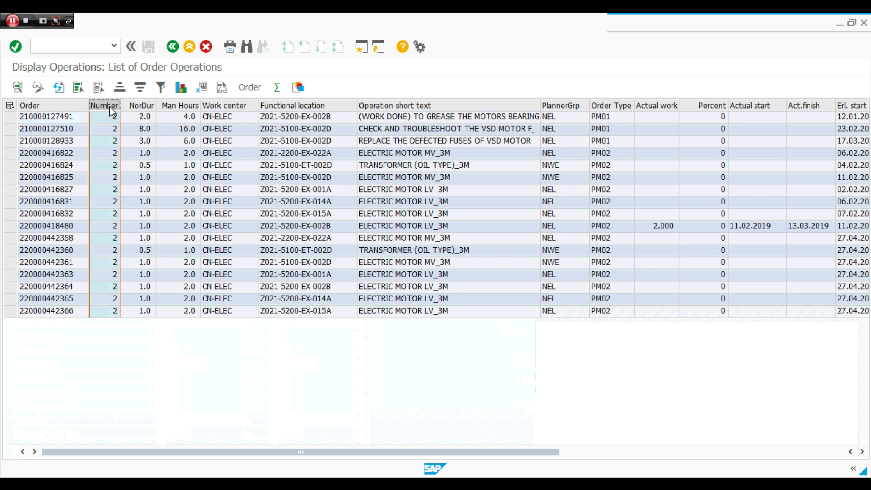
right_click(110, 106)
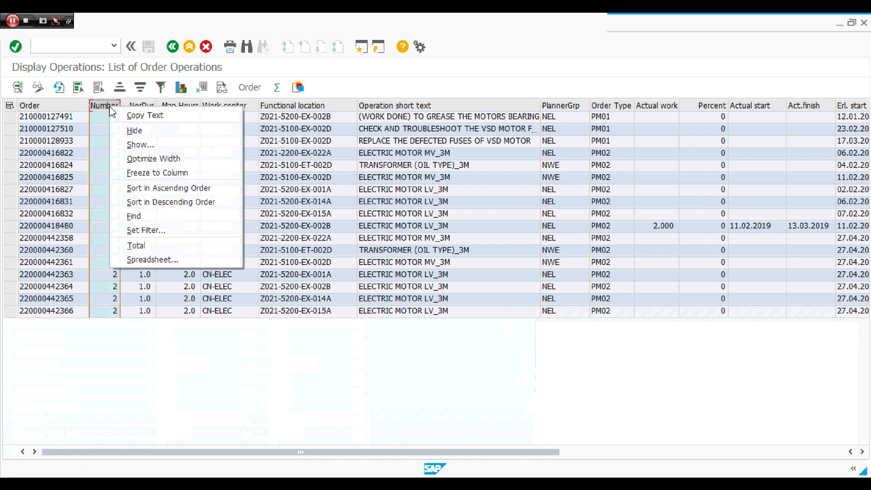
left_click(174, 261)
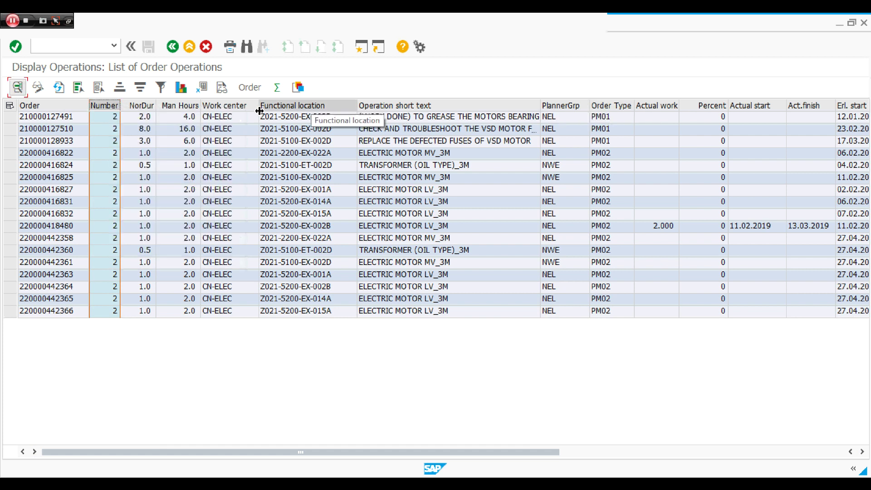
left_click(291, 104)
right_click(291, 103)
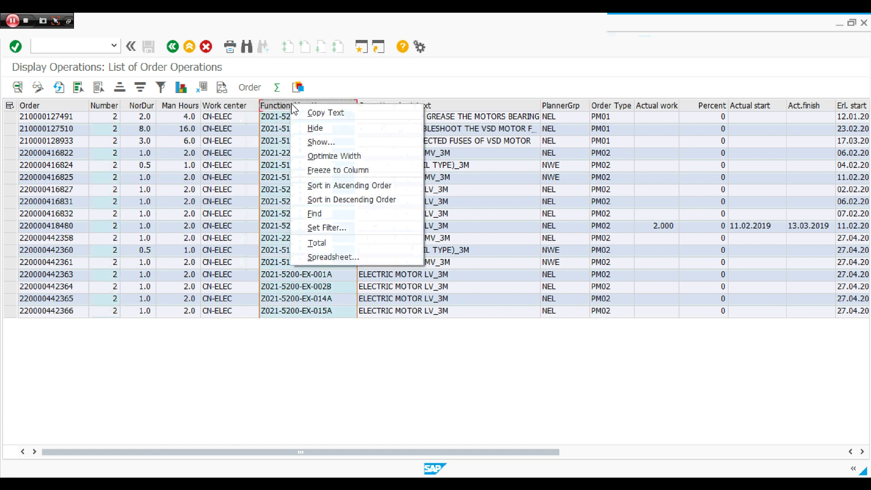
left_click(344, 257)
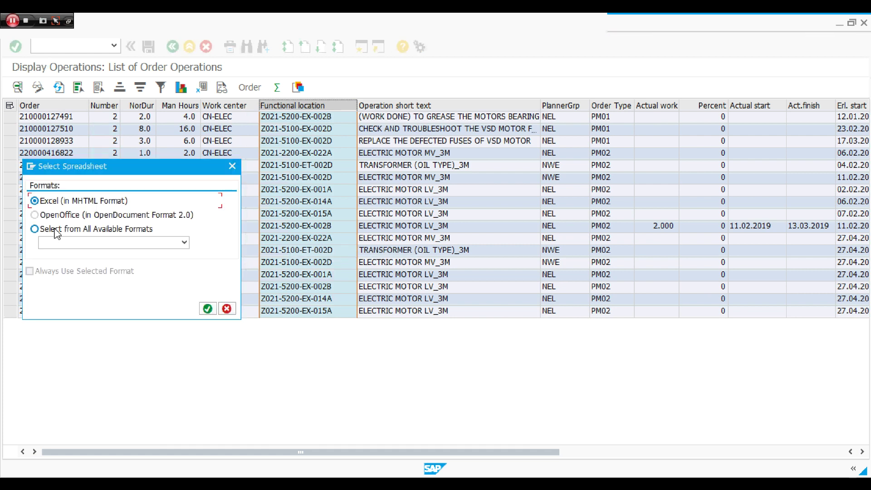
Step: Export the list as Excel (In Existing XXL Format), acknowledging the filter notice and XXL dialog
left_click(137, 229)
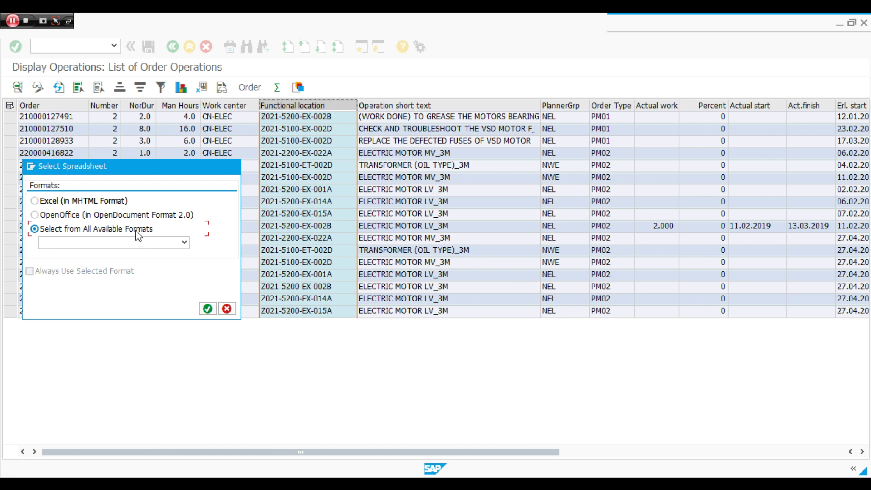
left_click(184, 242)
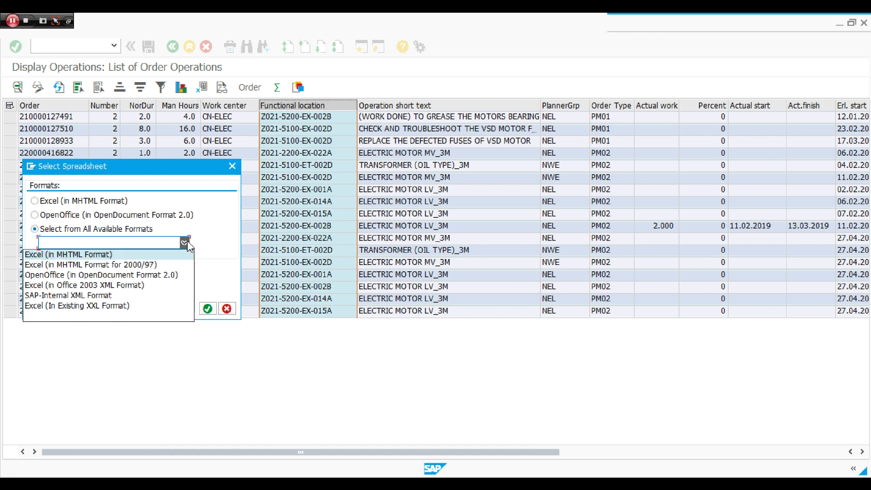
left_click(57, 306)
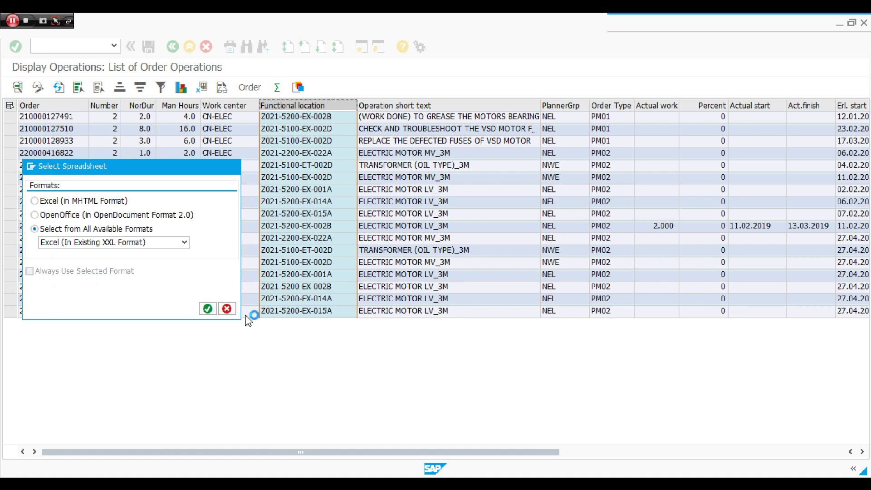
left_click(210, 310)
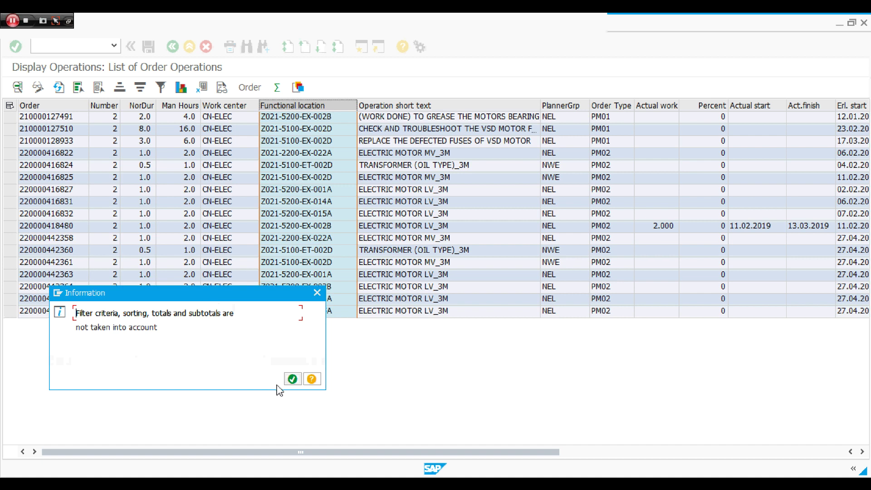
left_click(292, 379)
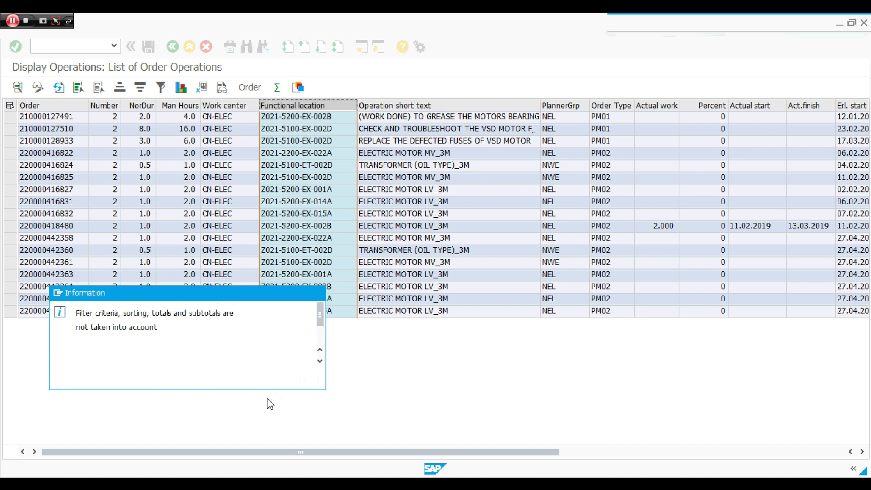
key("Return")
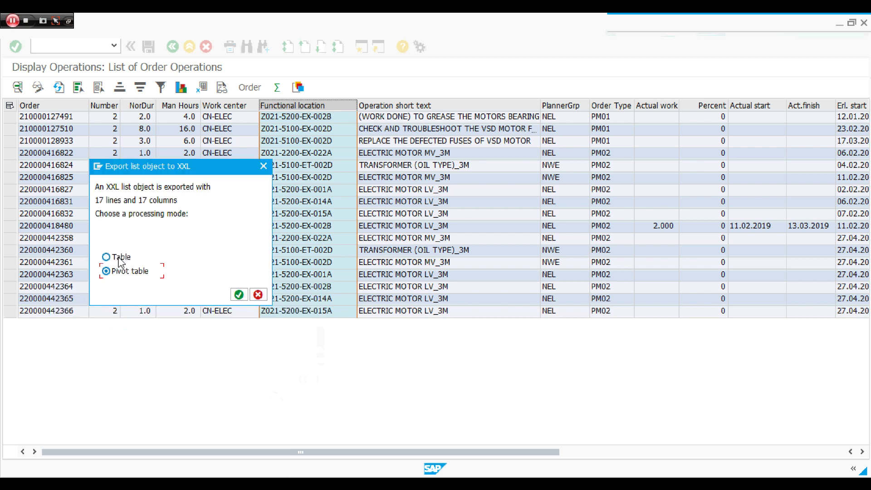
left_click(238, 295)
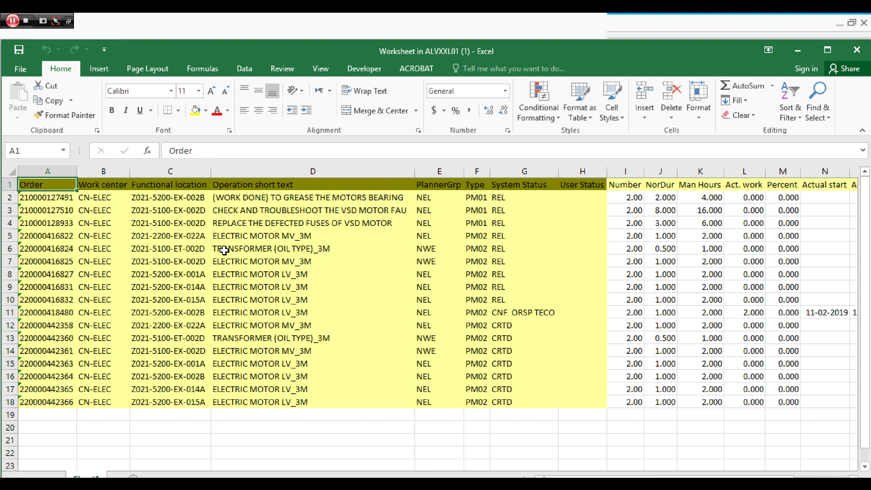
Step: Save the exported workbook to the Desktop via Save As
double_click(338, 53)
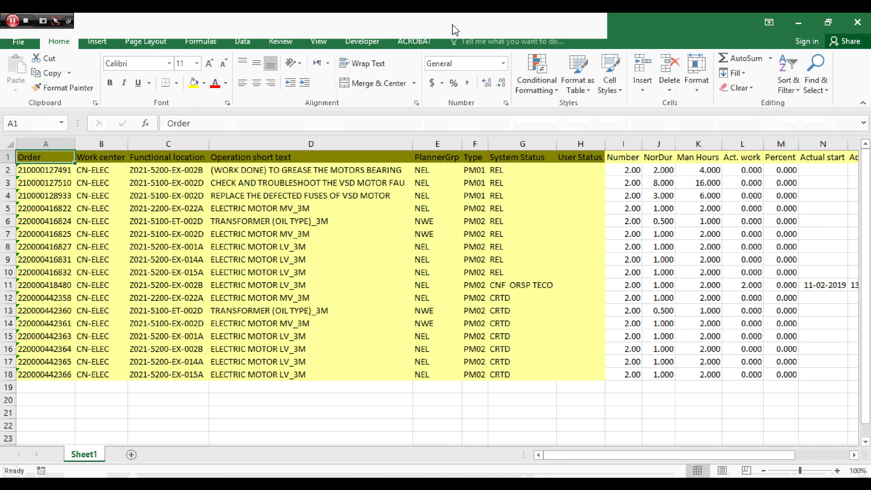
double_click(651, 15)
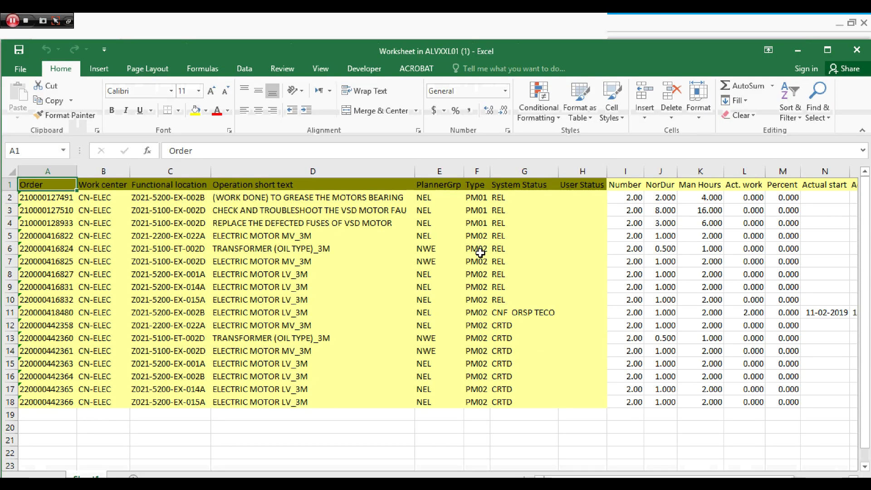
left_click(23, 70)
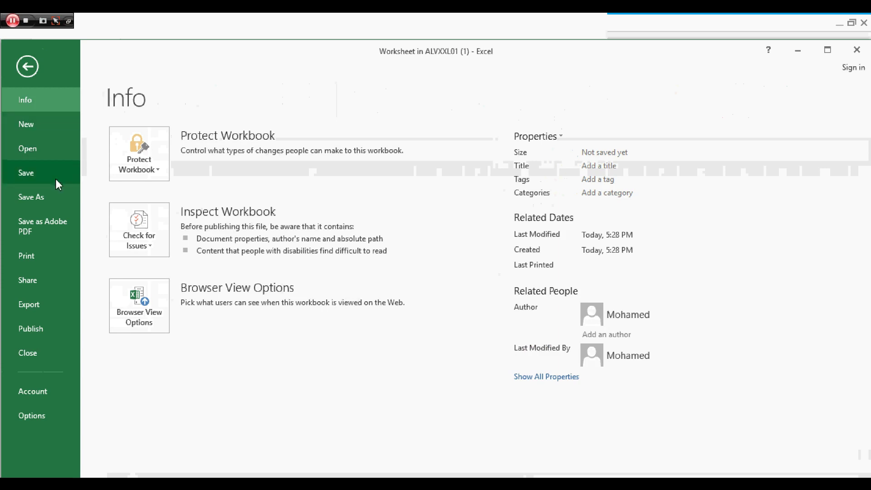
left_click(55, 179)
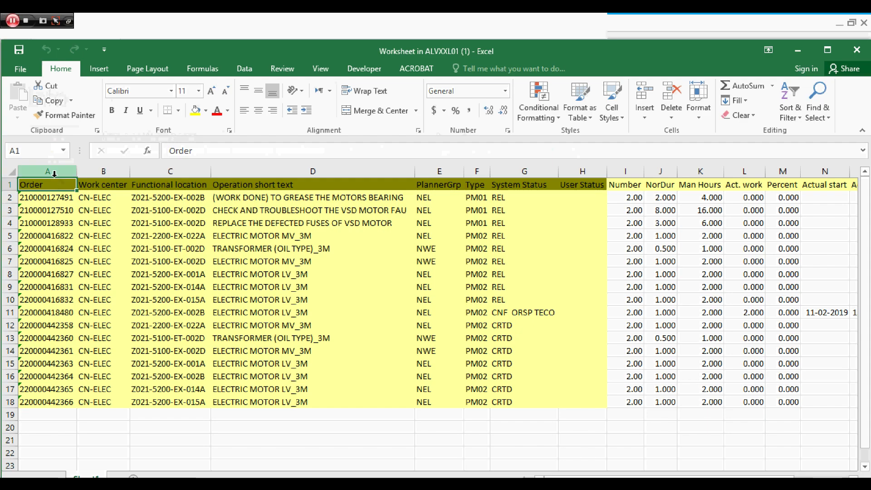
left_click(20, 69)
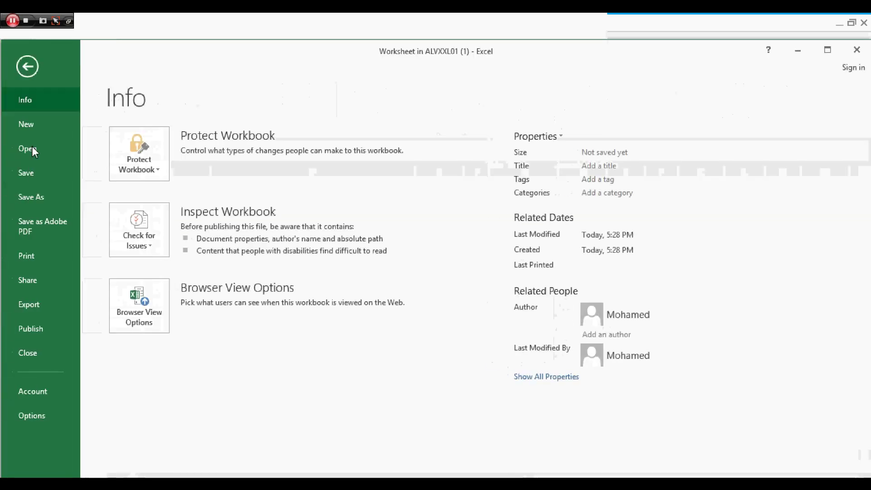
left_click(33, 195)
left_click(151, 249)
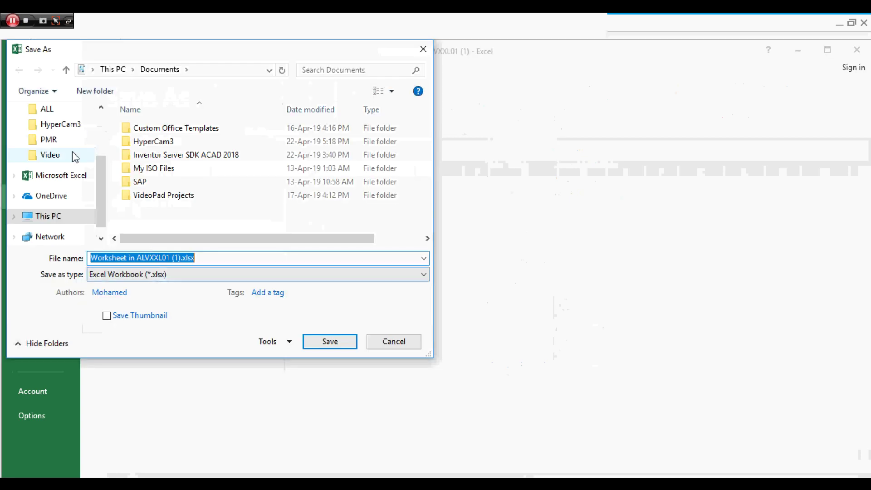
left_click_drag(103, 183, 91, 117)
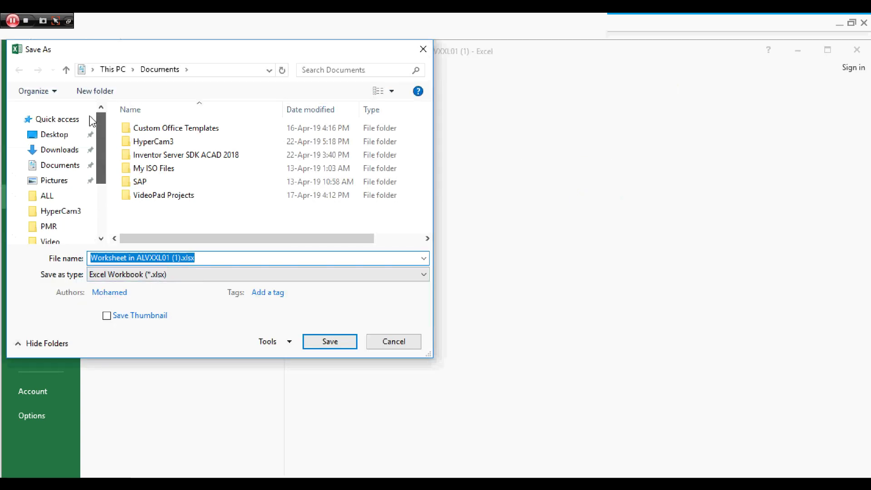
left_click(56, 134)
left_click(330, 341)
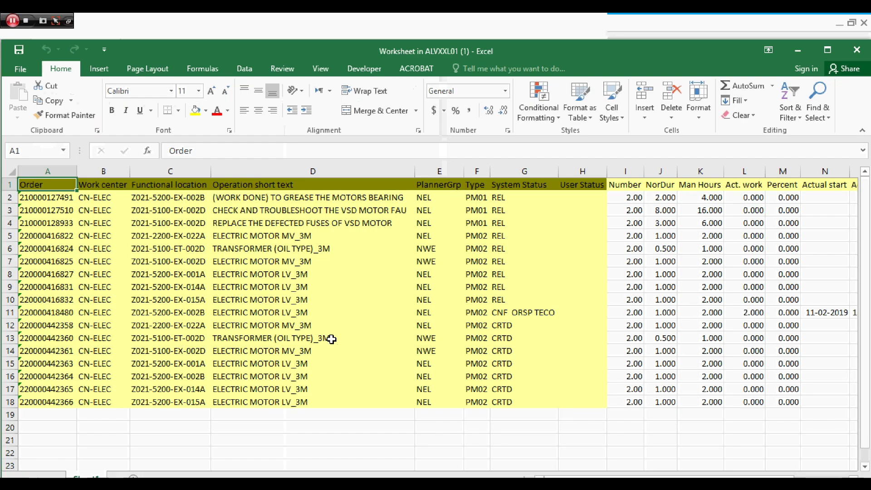
Step: Check cell C12 (Z021-2200-EX-022A) in the exported data, then close Excel
left_click(313, 338)
left_click(175, 326)
scroll(188, 301, "down", 6)
scroll(188, 301, "up", 6)
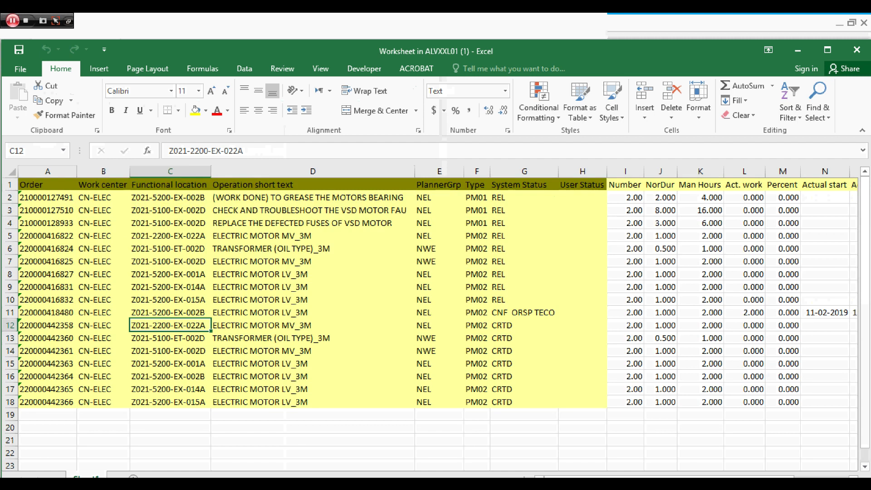
left_click(858, 53)
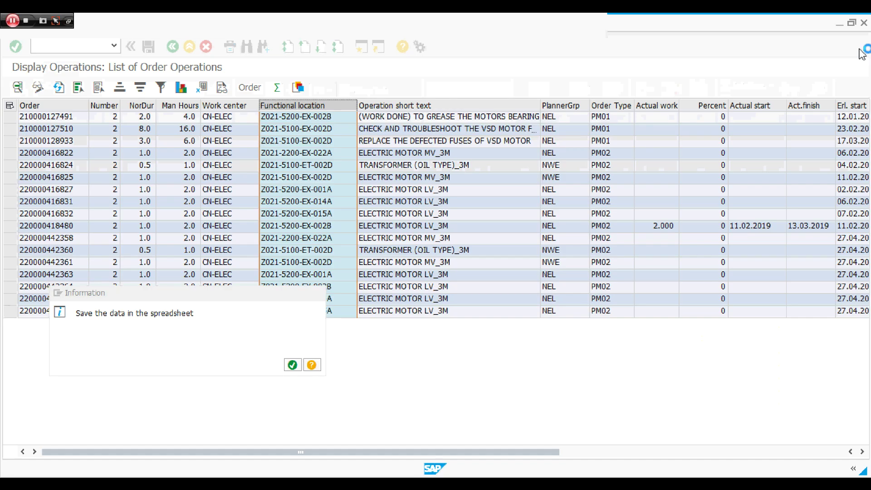
Step: Dismiss the save notice and review the Actual start, Act.finish and earliest start/finish dates
left_click(297, 361)
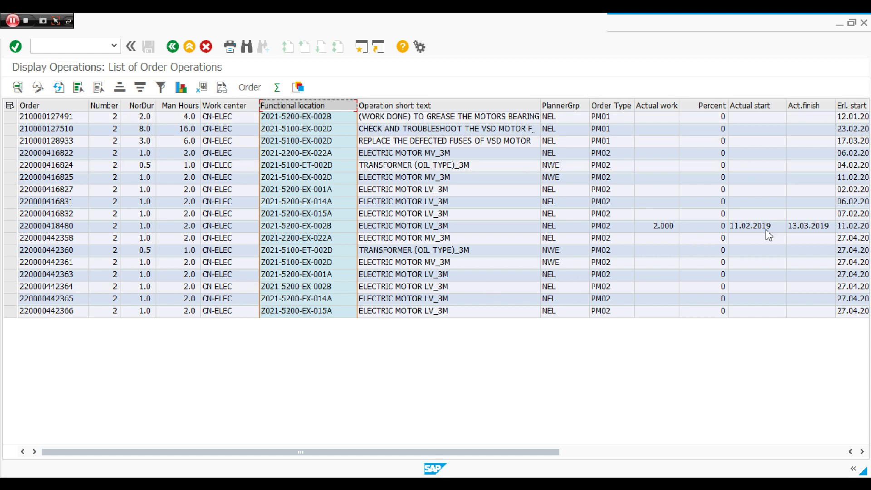
left_click(744, 105)
left_click(808, 107)
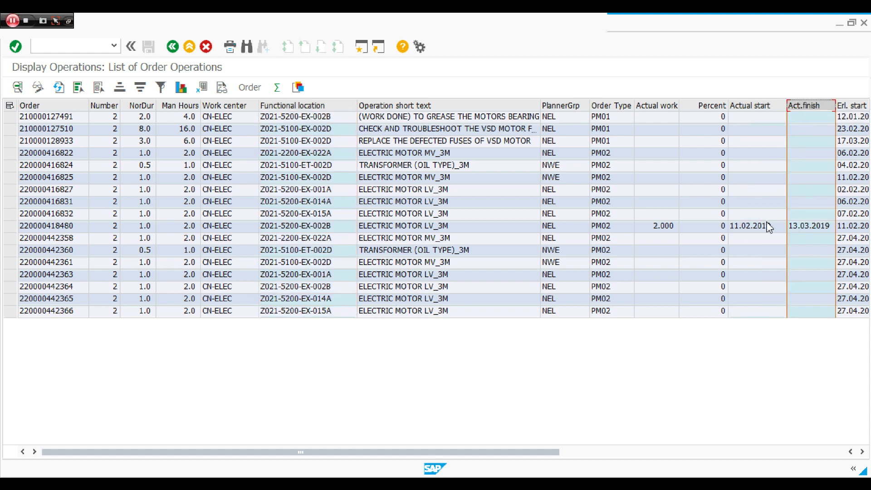
left_click(769, 227)
left_click(812, 229)
left_click_drag(542, 454, 664, 465)
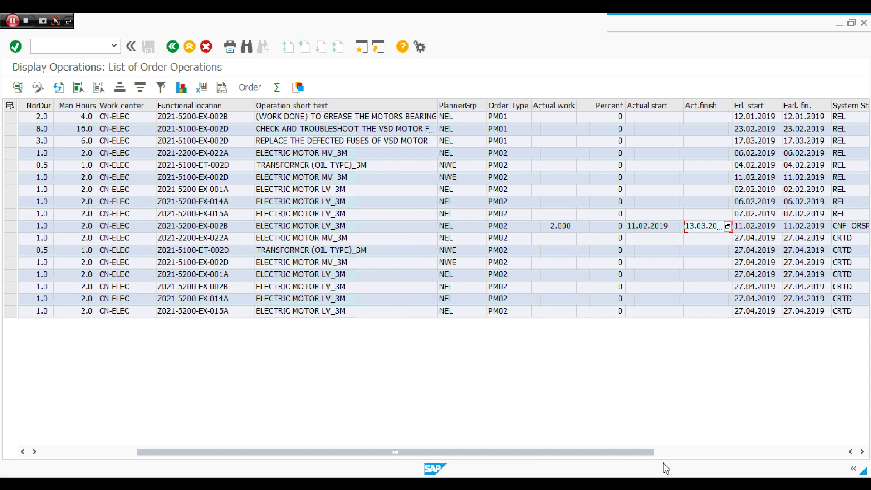
left_click(752, 118)
left_click(812, 118)
left_click_drag(593, 461, 435, 465)
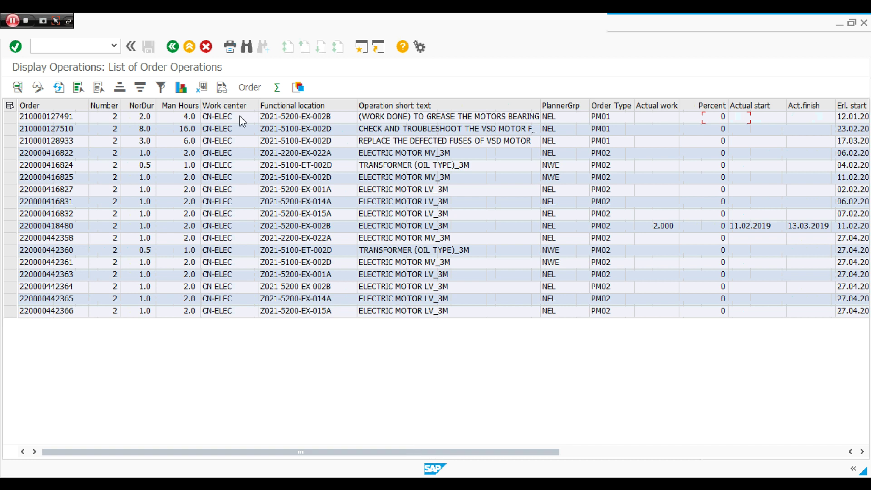